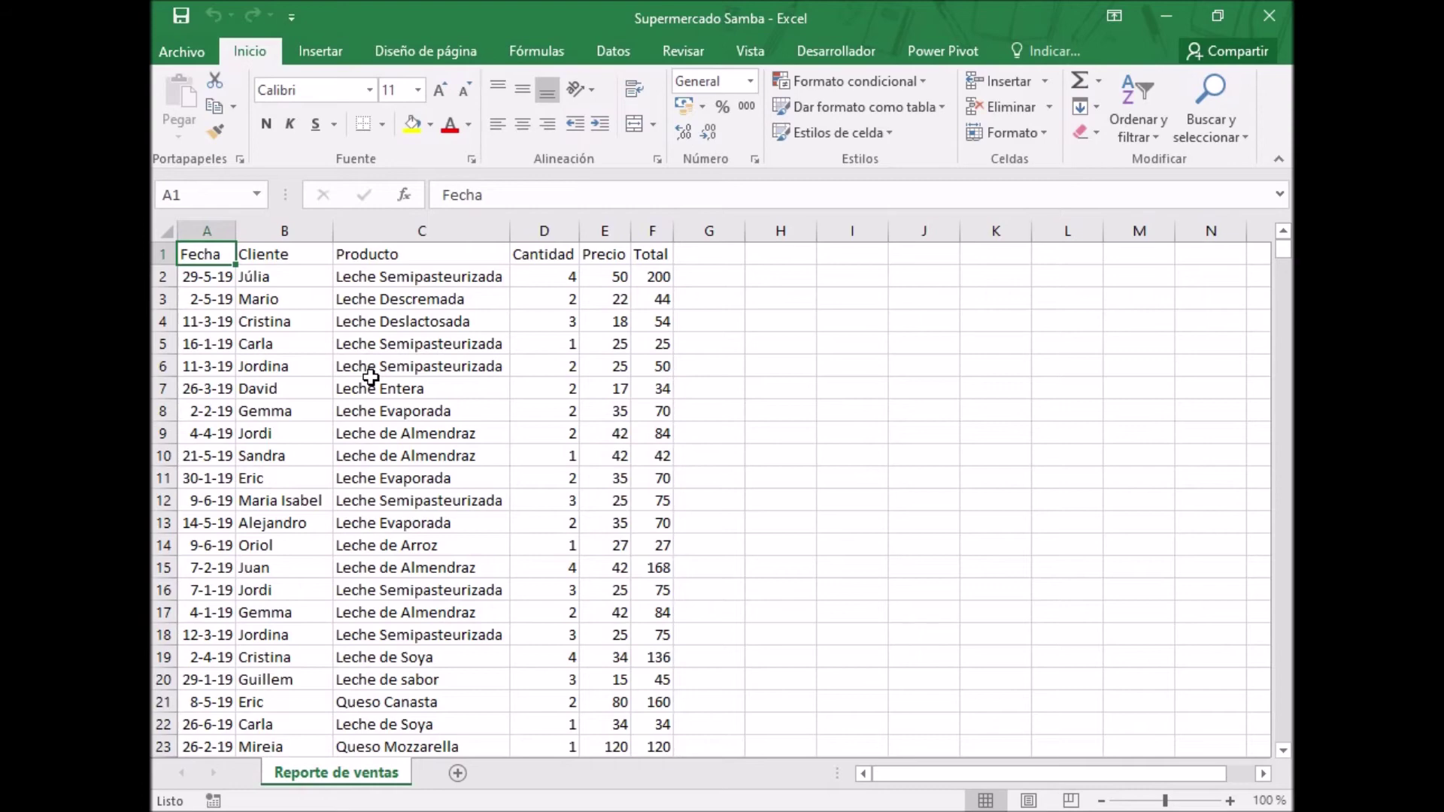
Review the column headers of the sales report one by one
key(Right)
key(Right)
key(Right)
key(Right)
key(Left)
key(Left)
key(Left)
key(Left)
Convert the sales data in A1:F953 into a table with headers
click(320, 49)
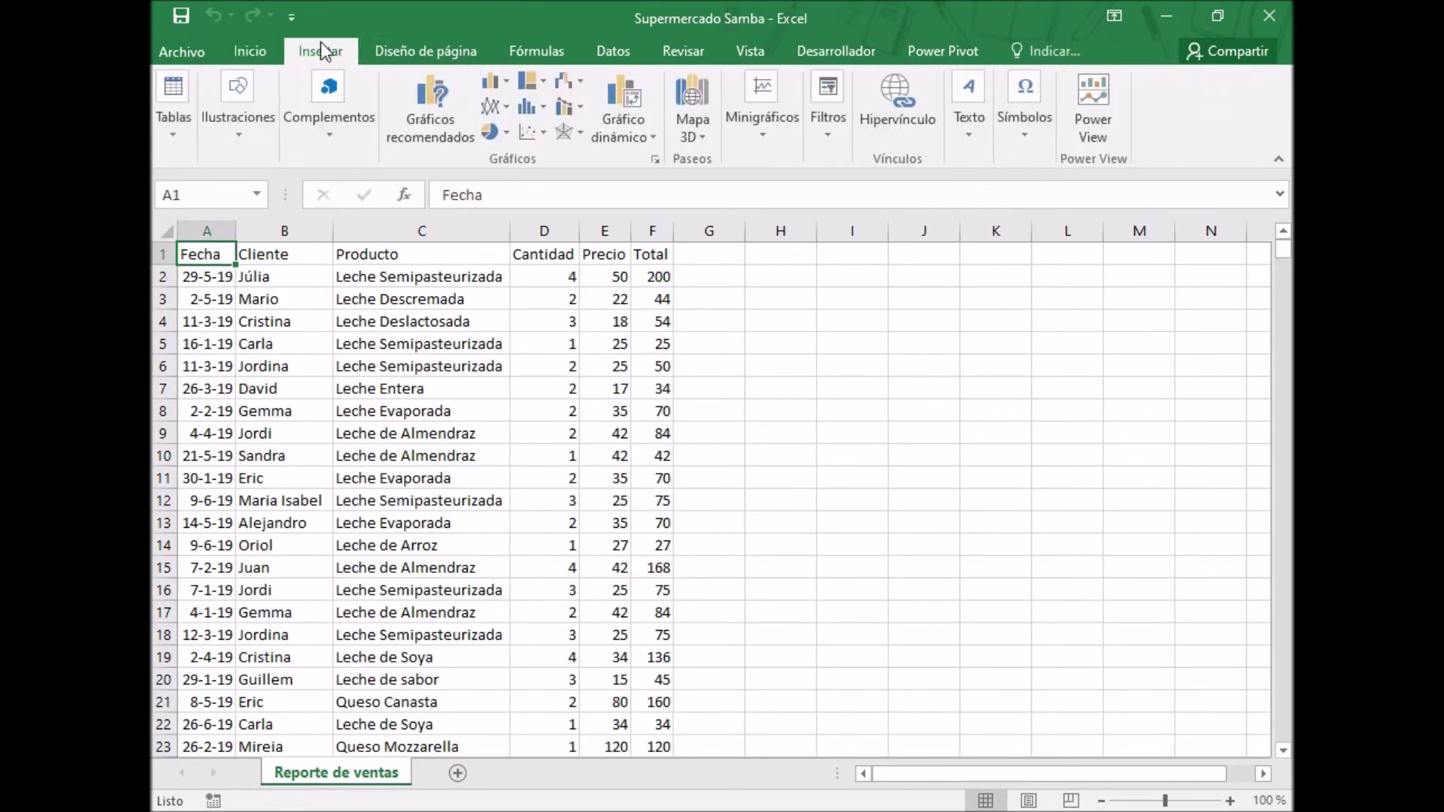
click(171, 135)
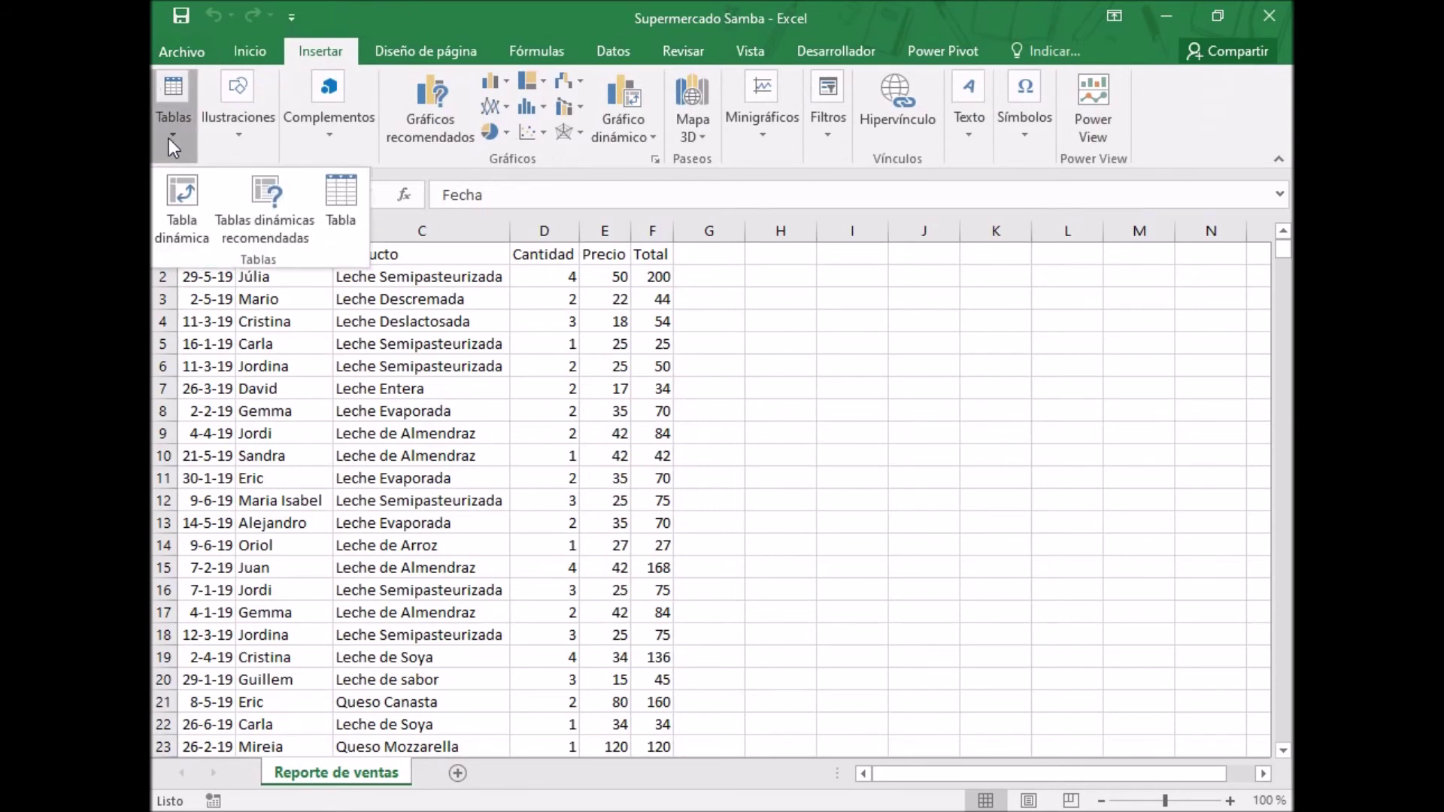
click(351, 202)
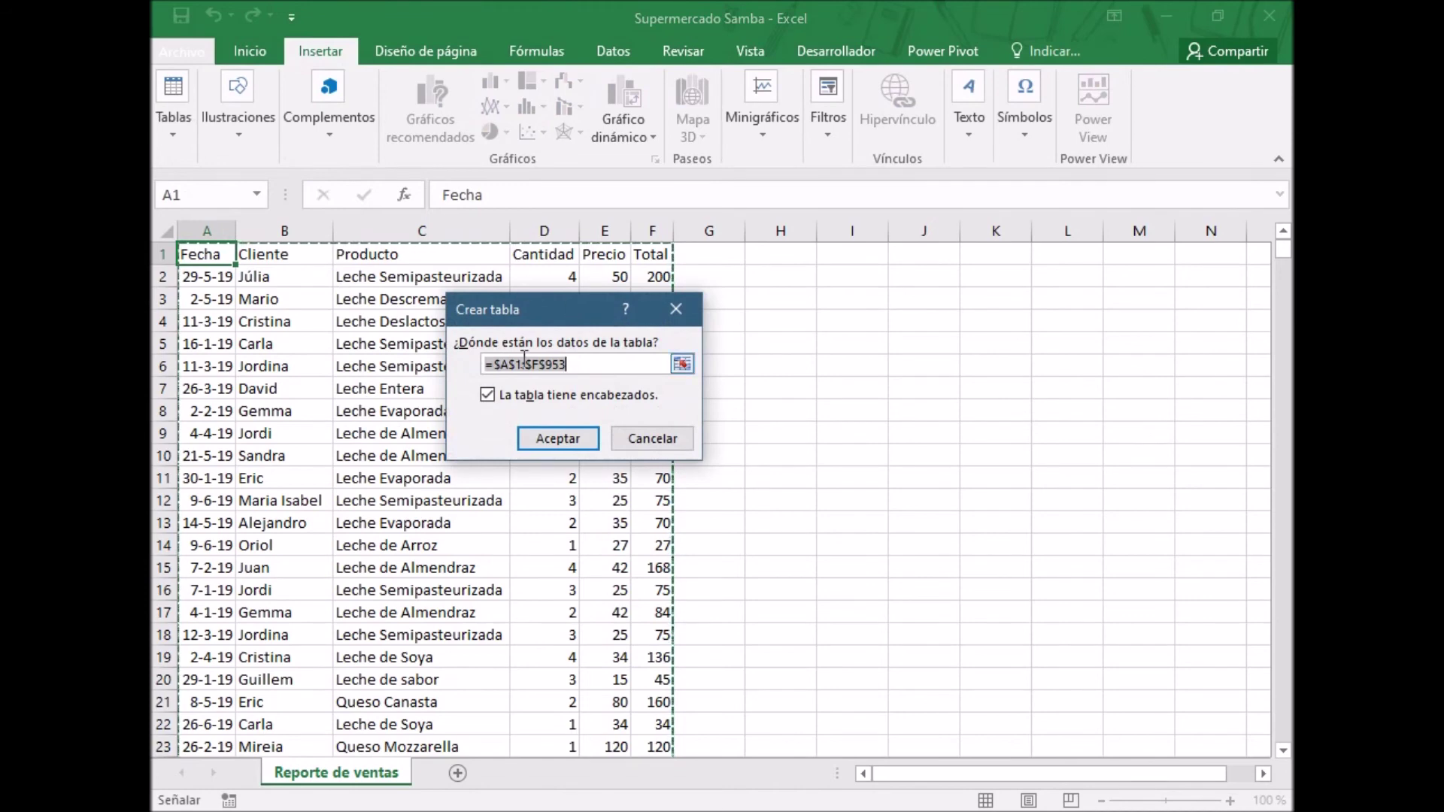
click(548, 444)
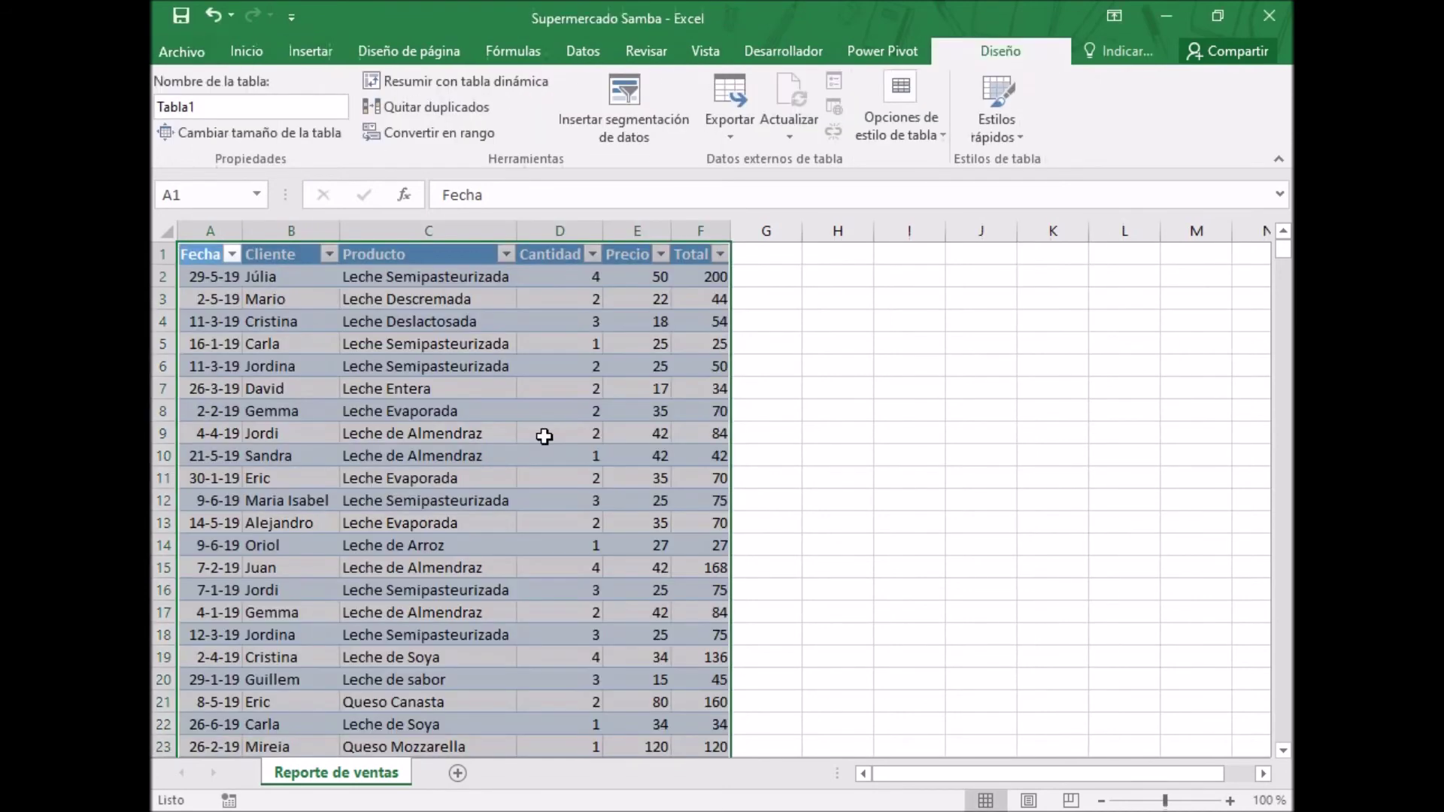
click(203, 254)
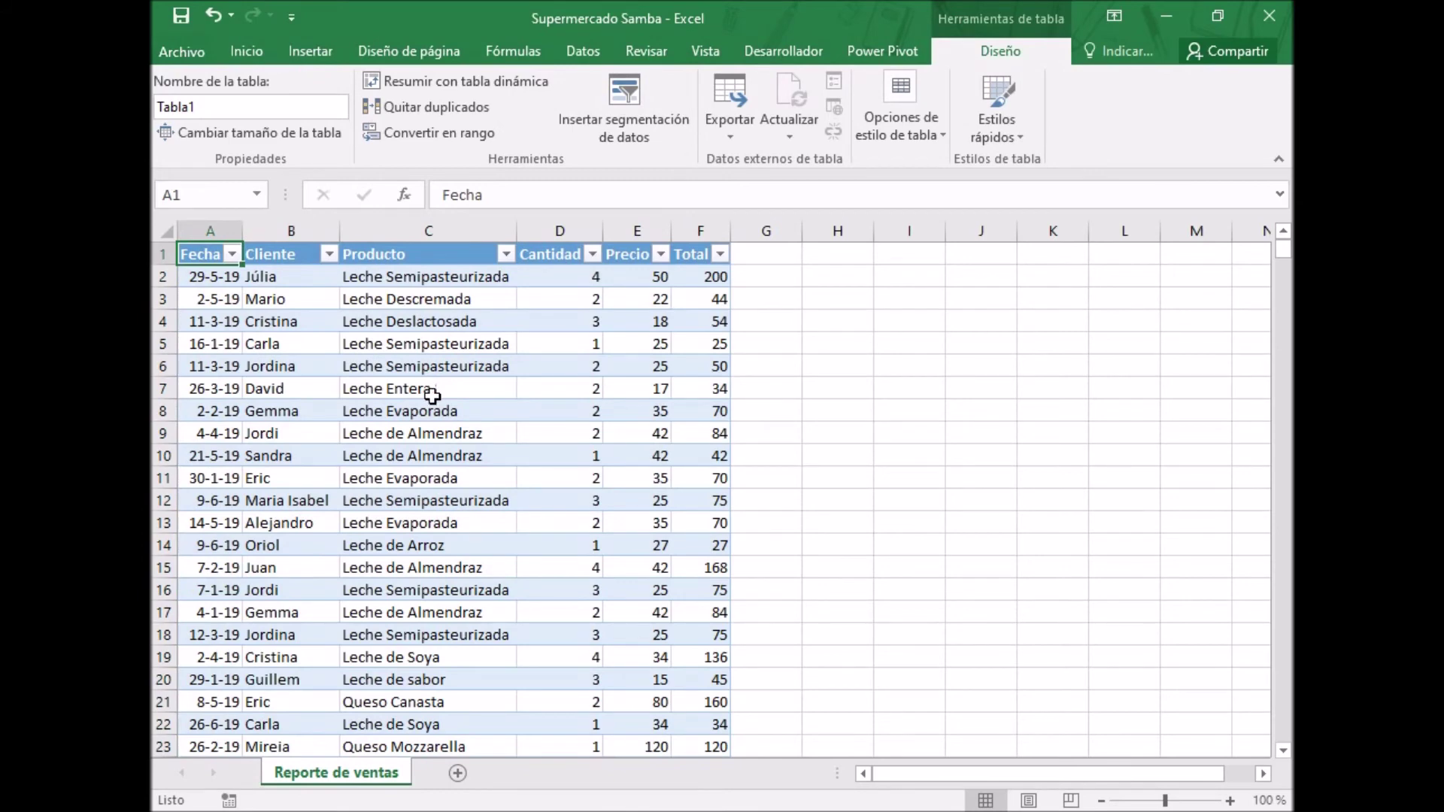
Create a pivot table from Tabla1 on a new worksheet, without adding the data to the data model
click(249, 50)
click(309, 61)
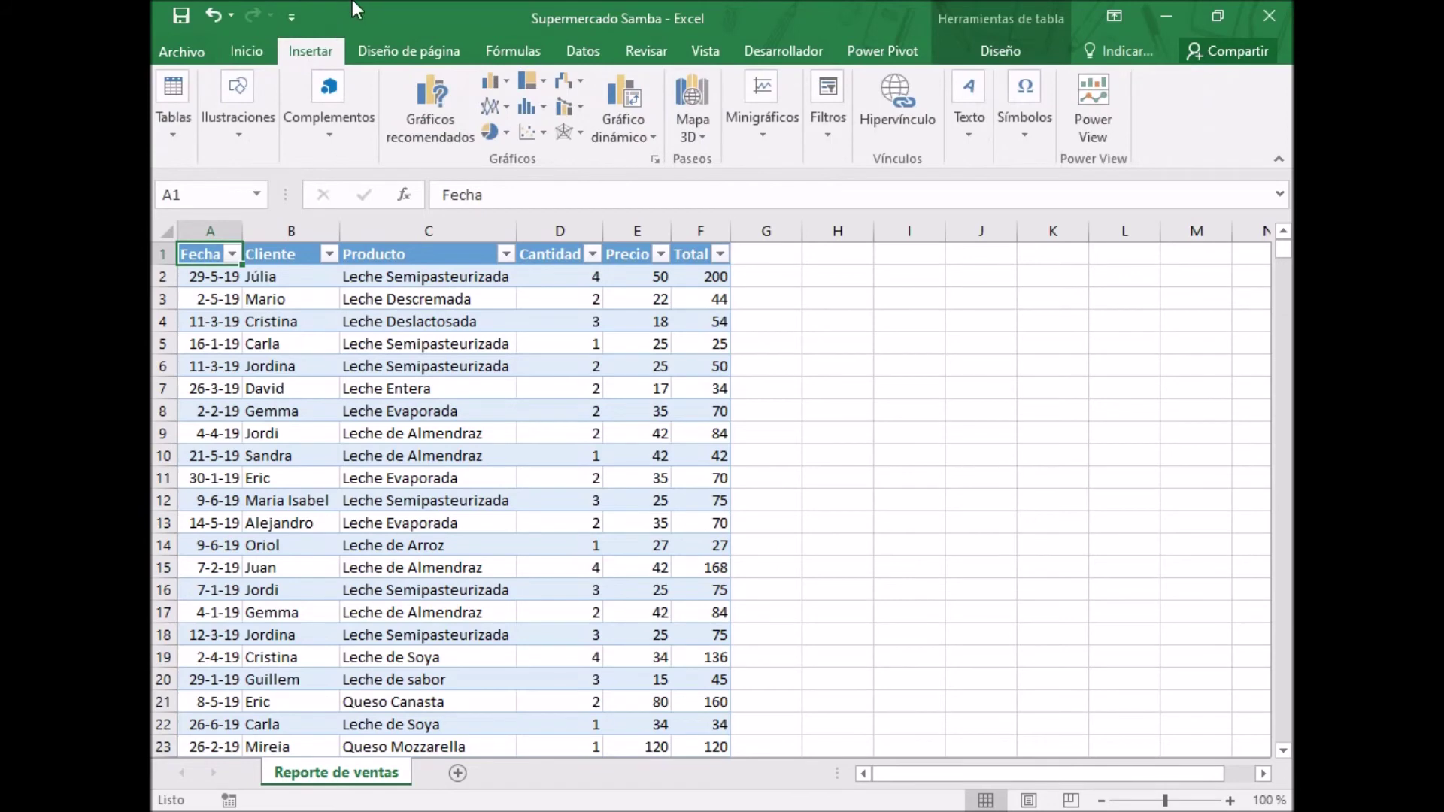
click(171, 133)
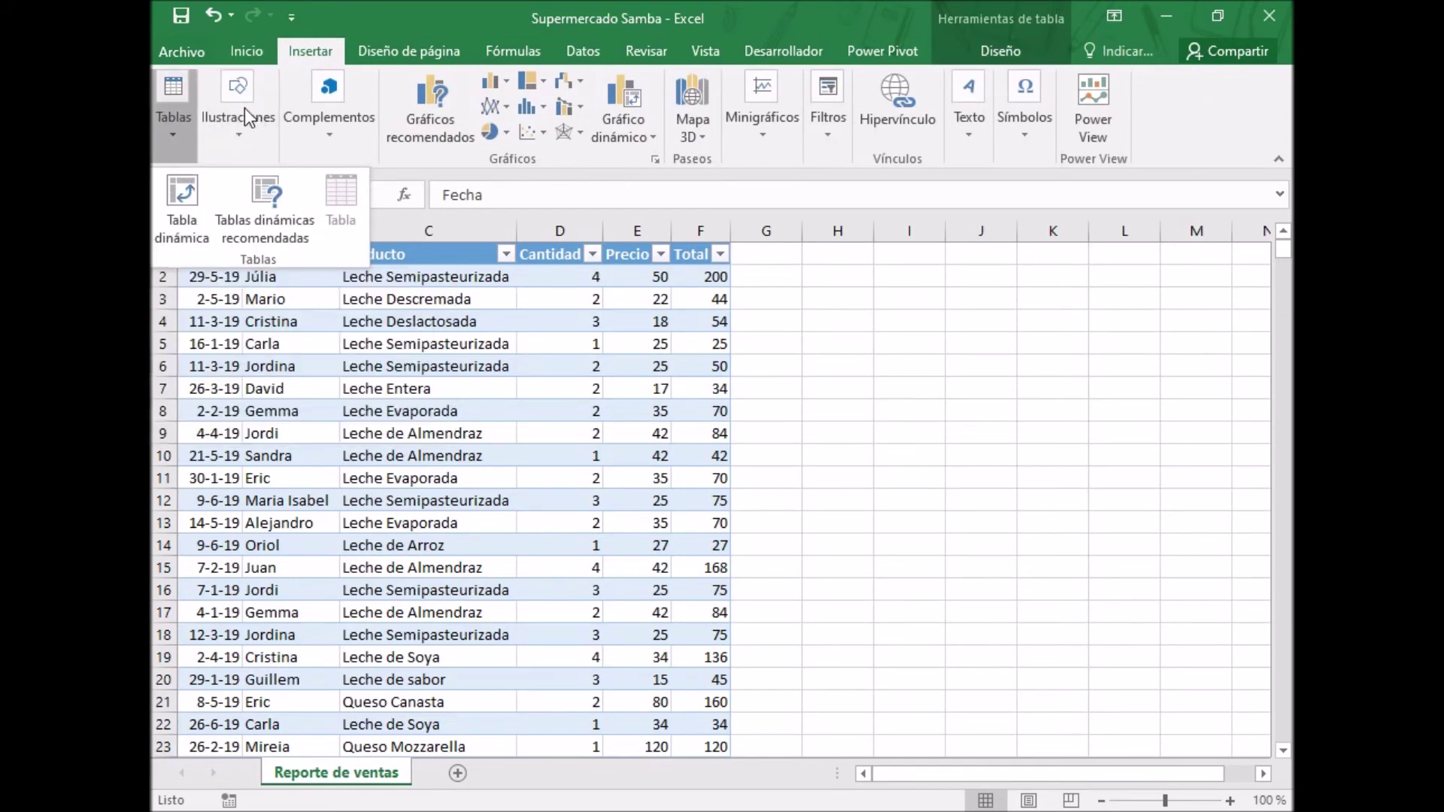
click(184, 214)
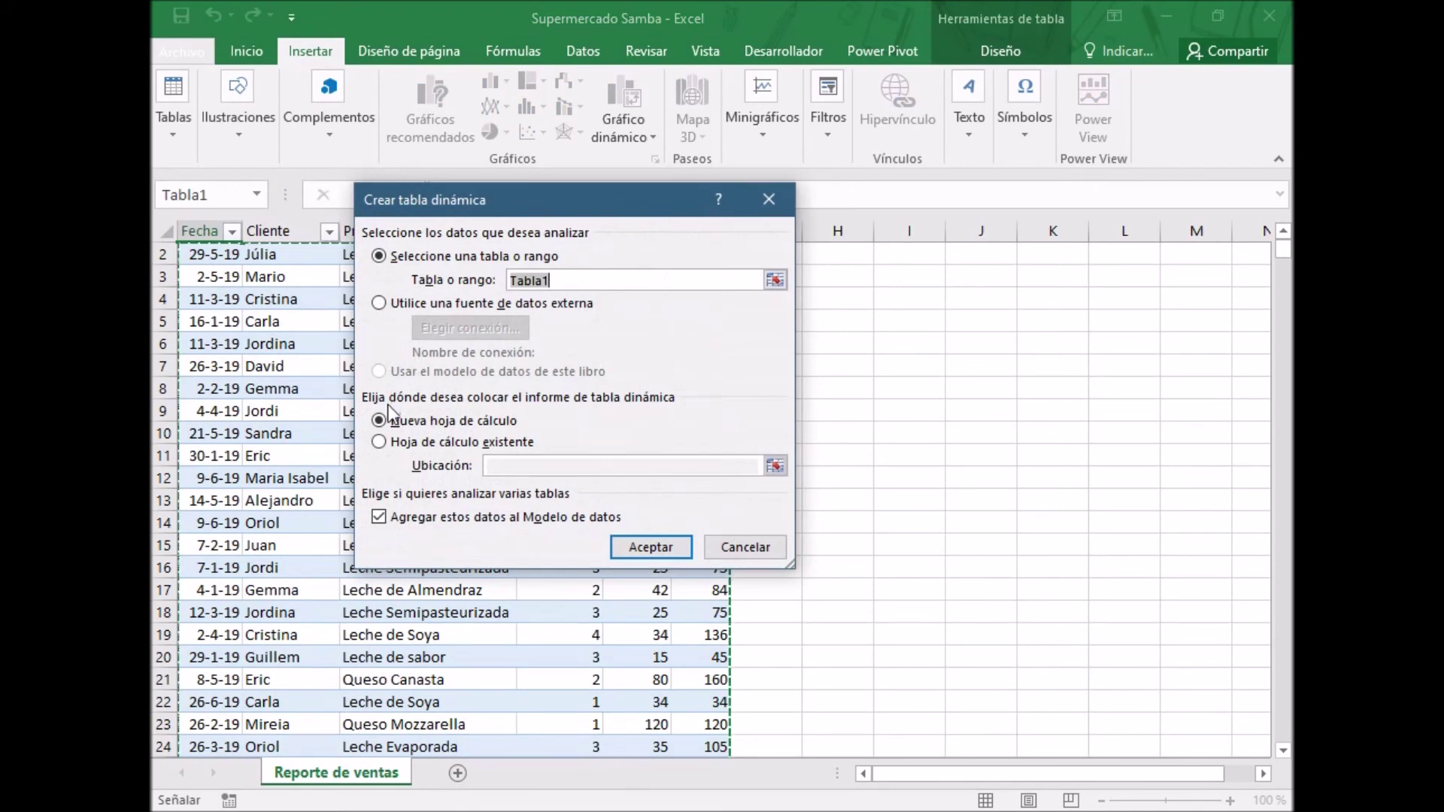
drag(529, 203, 484, 109)
click(334, 425)
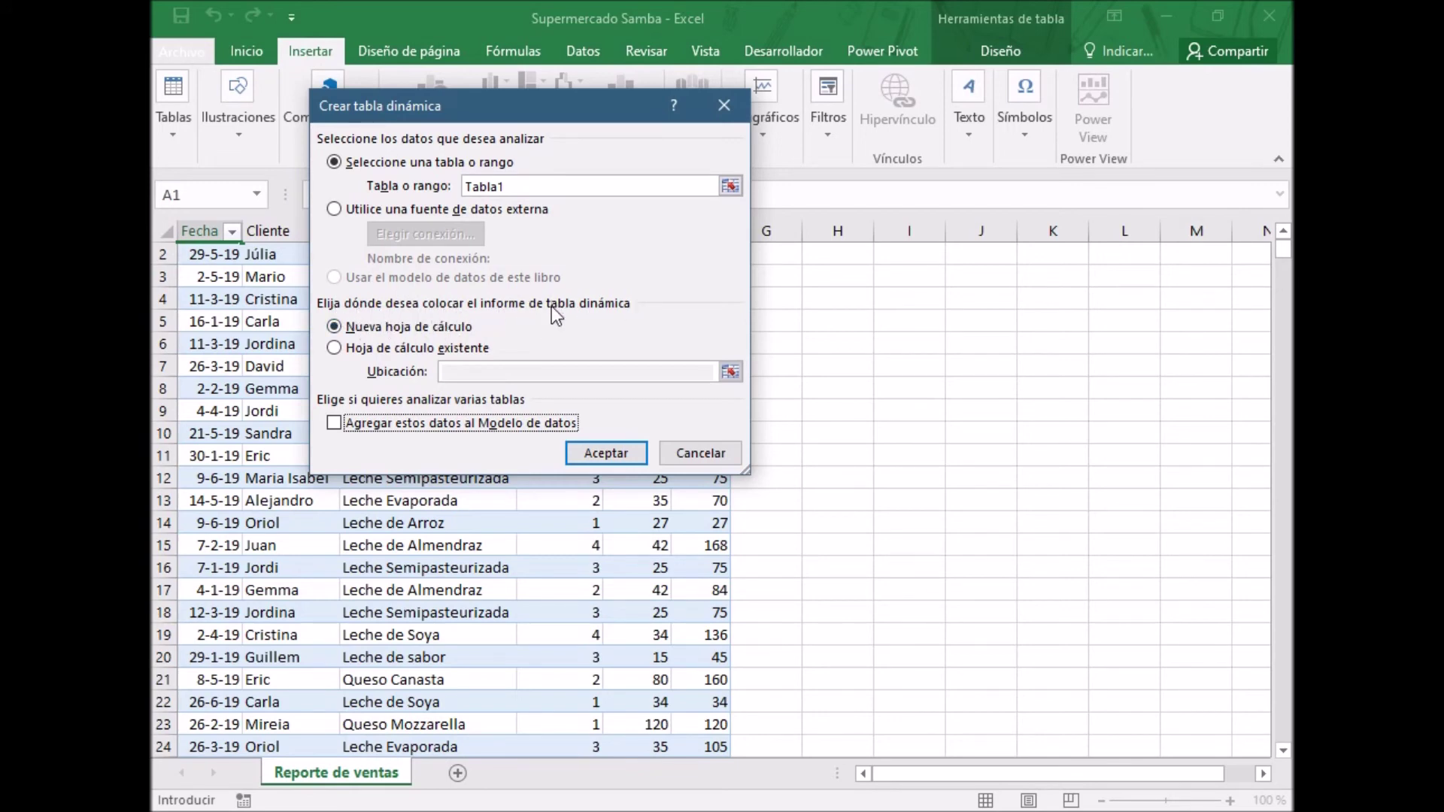
click(586, 453)
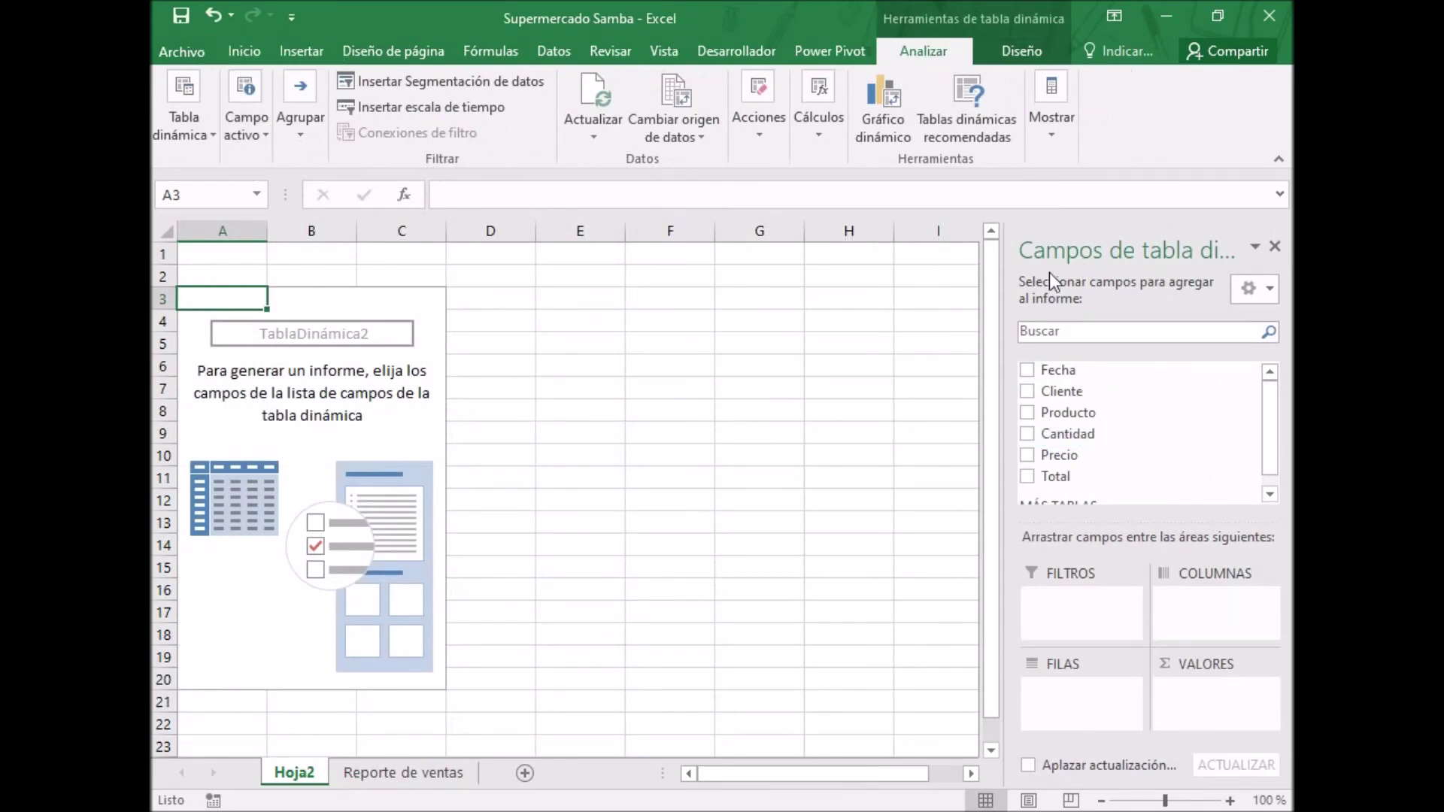
Widen the pivot table field list and add the Total field to the values area
drag(998, 297, 876, 307)
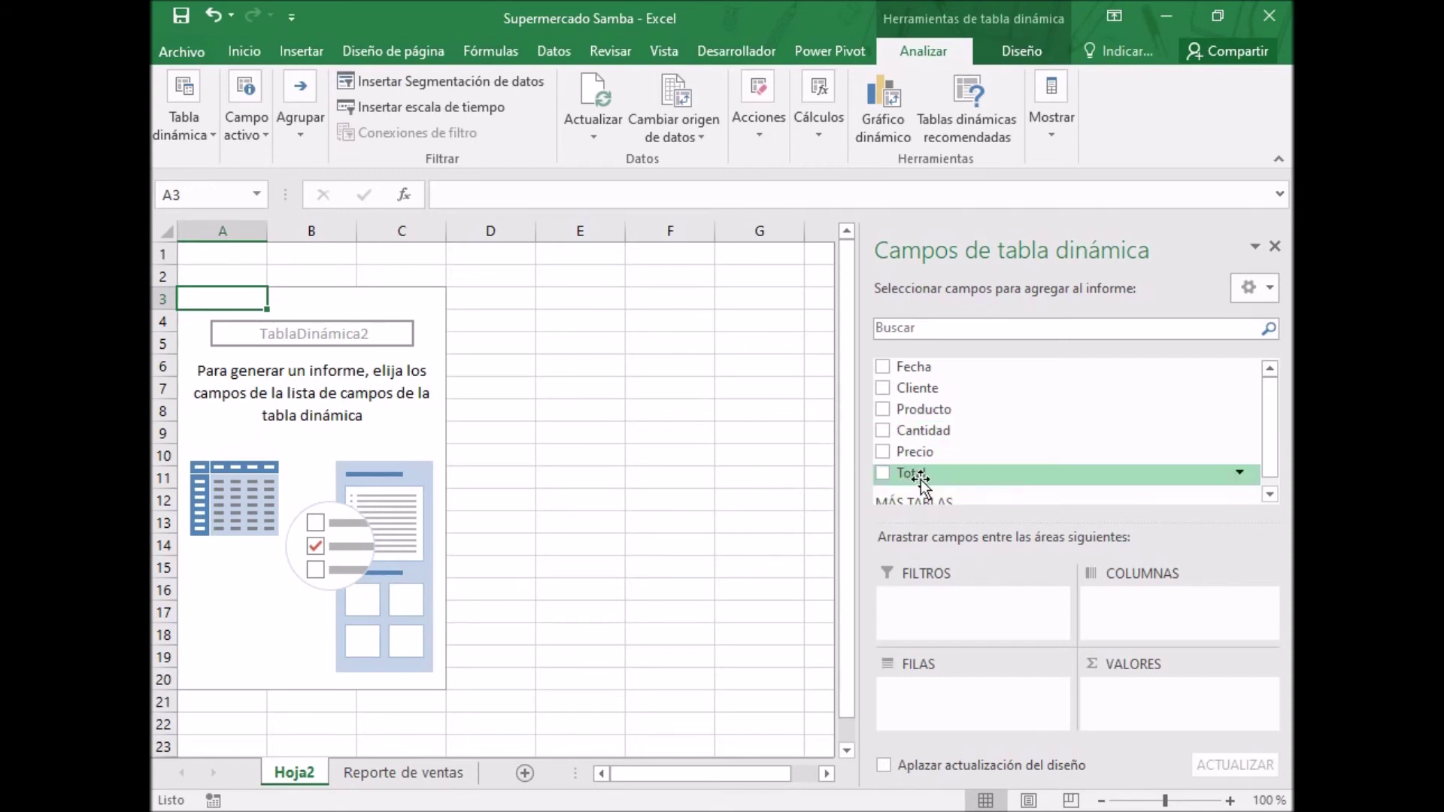
drag(920, 477, 1149, 707)
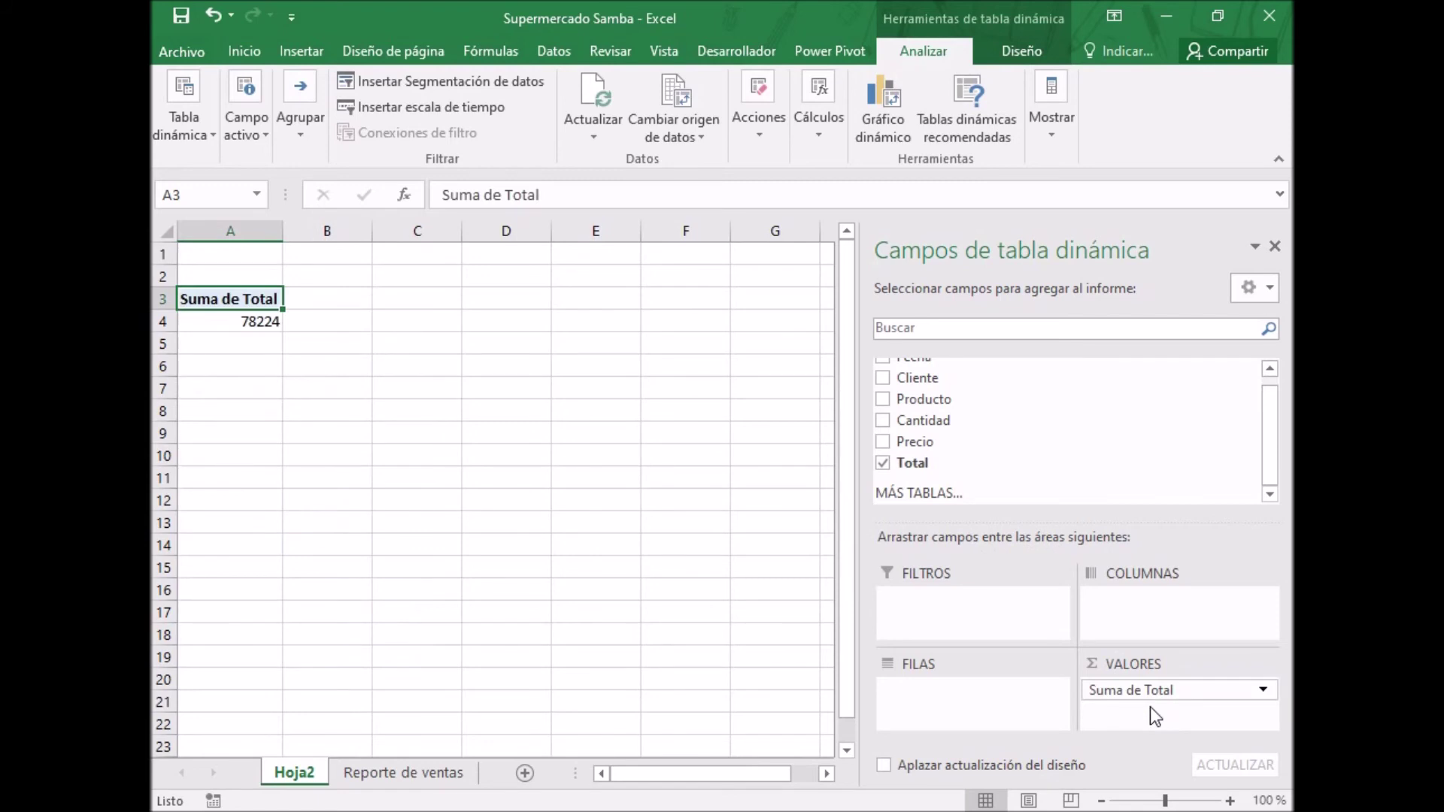
click(253, 322)
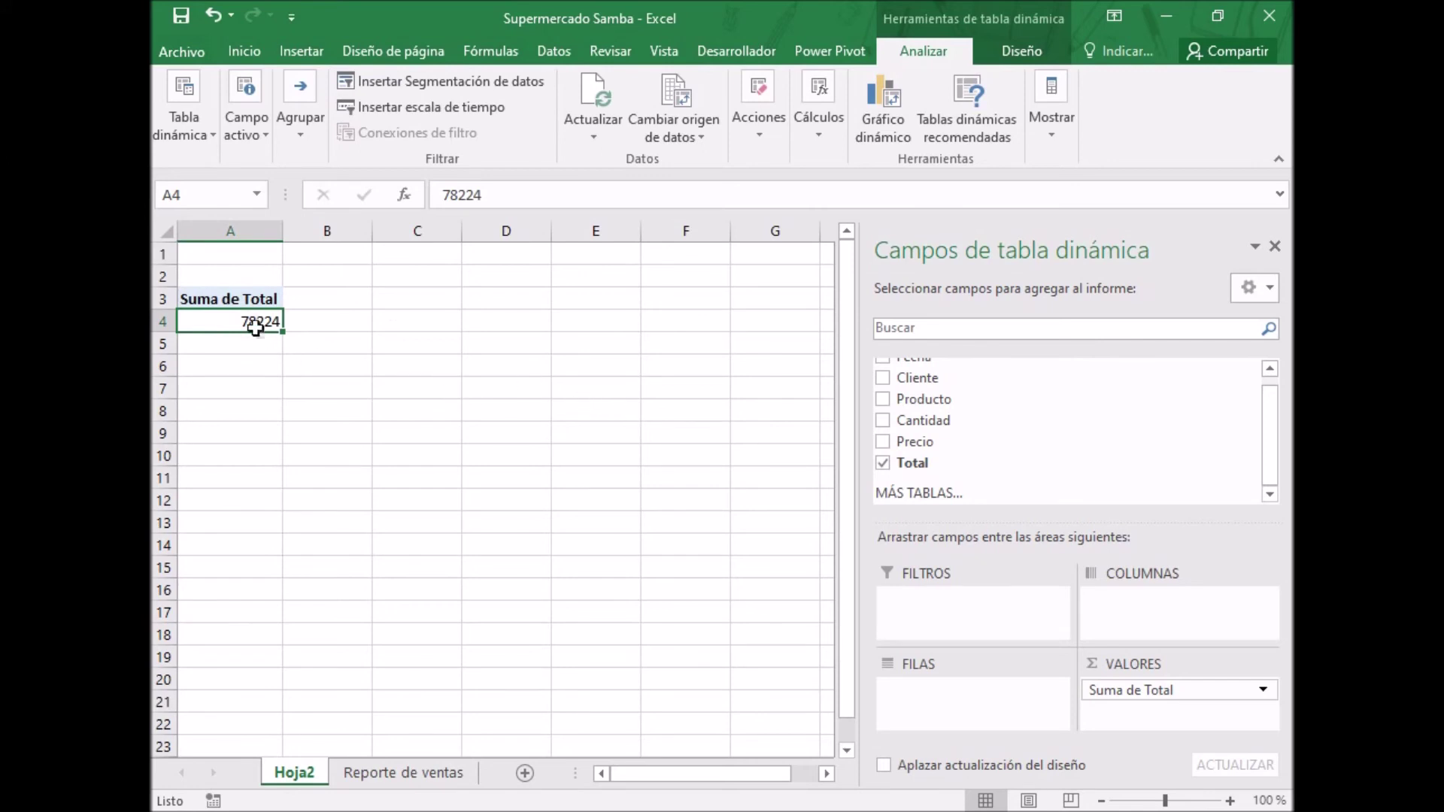
mouse_move(255, 322)
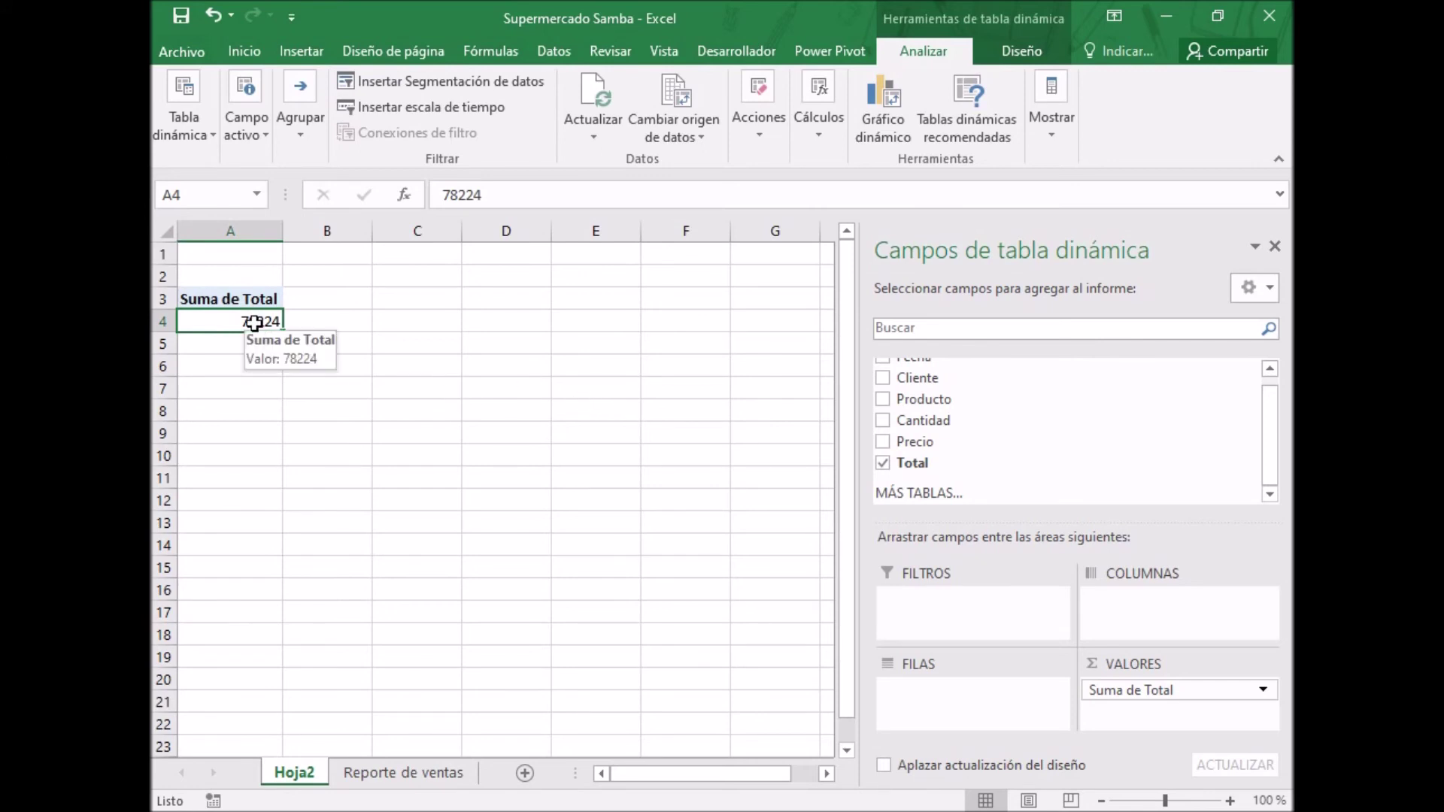
Format the summed Total field as Contabilidad with two decimals and the symbol Bs.S Español (Venezuela)
click(1266, 692)
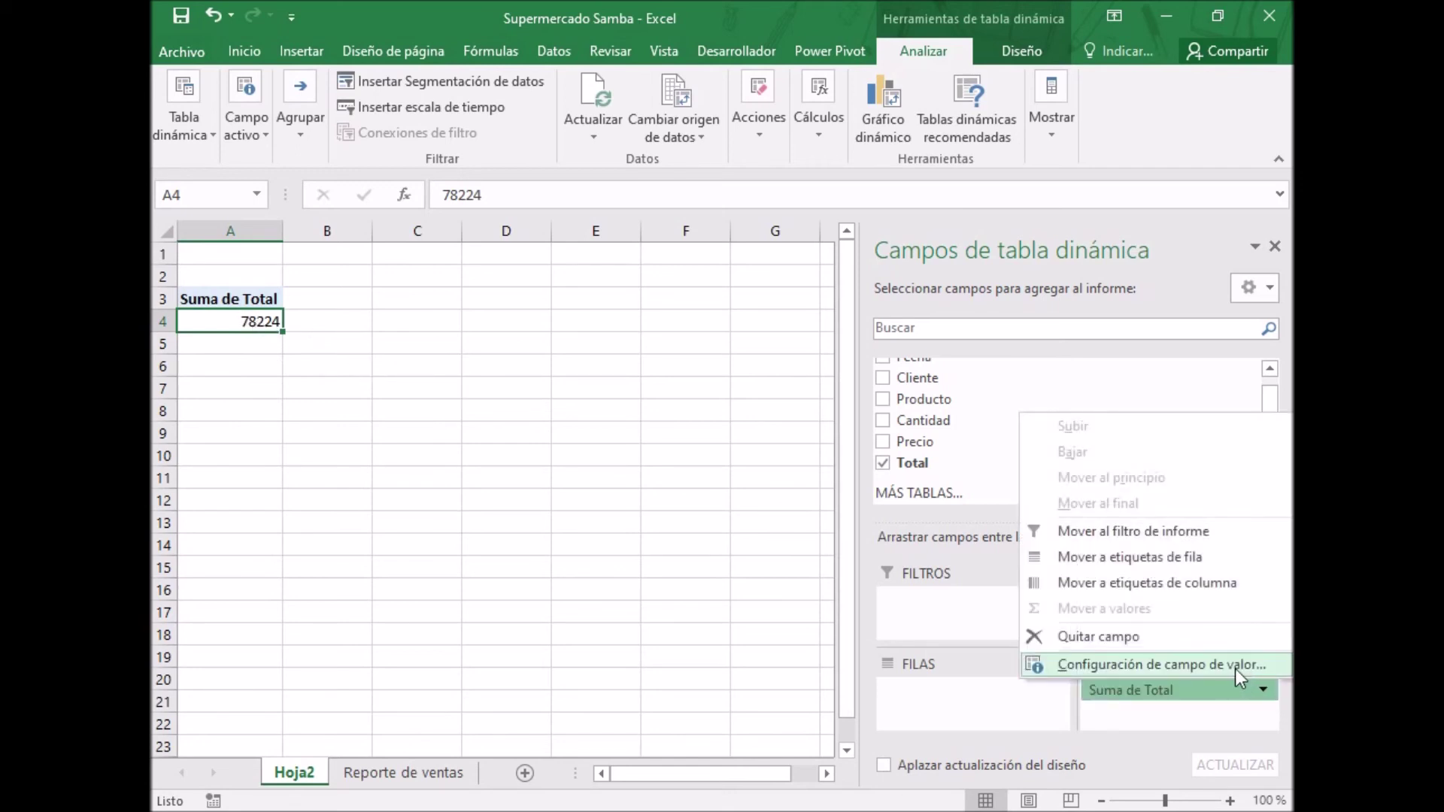
click(1234, 670)
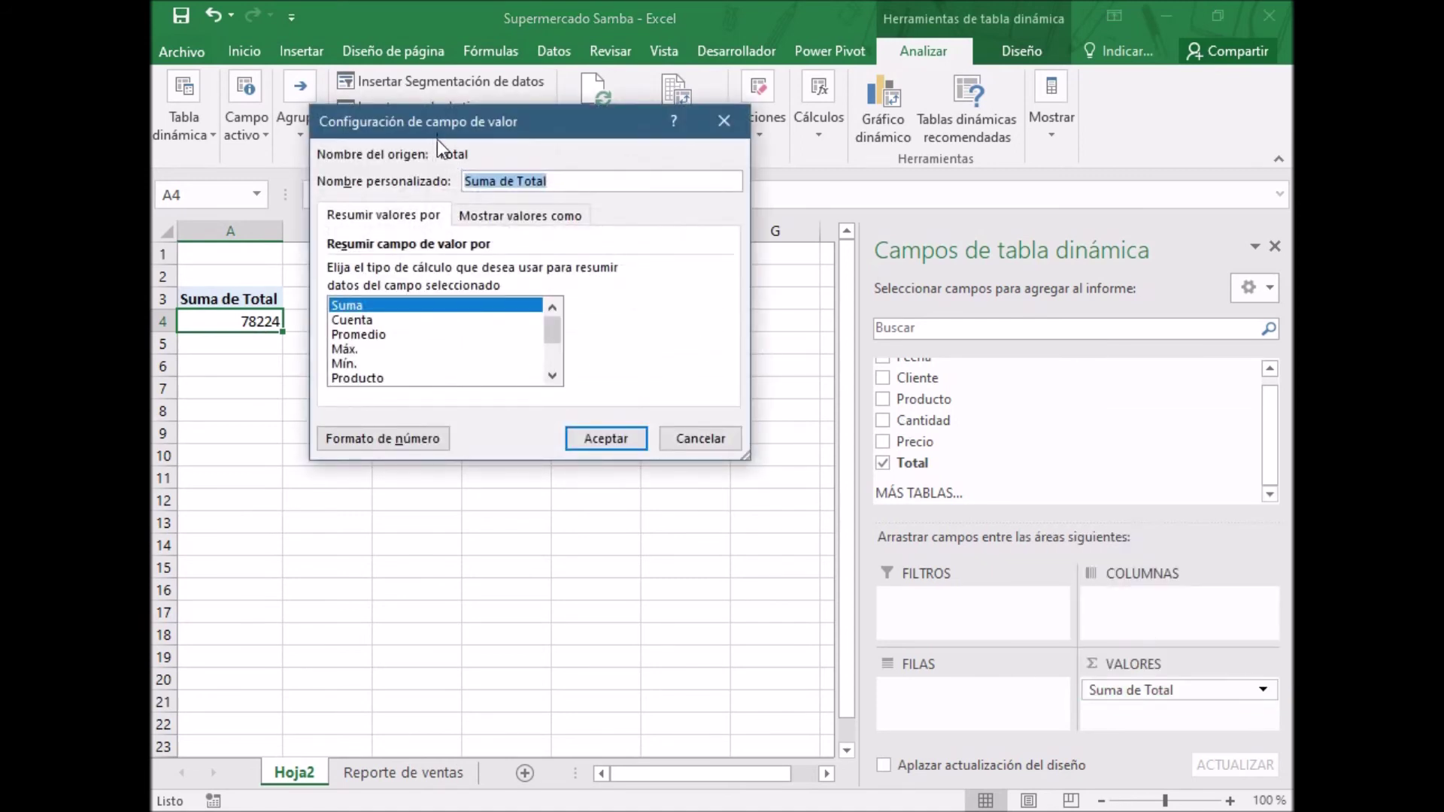
click(399, 439)
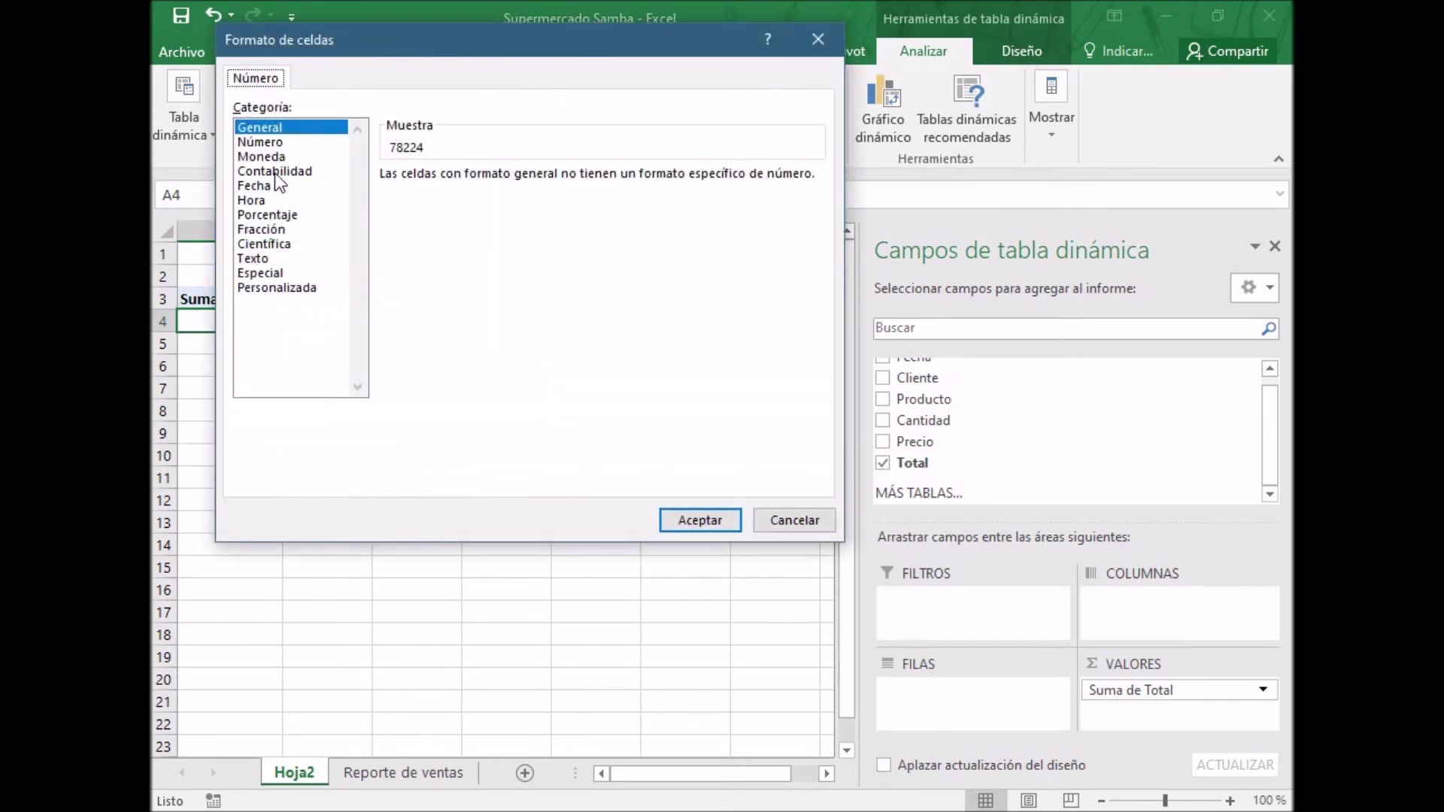
click(275, 172)
click(816, 203)
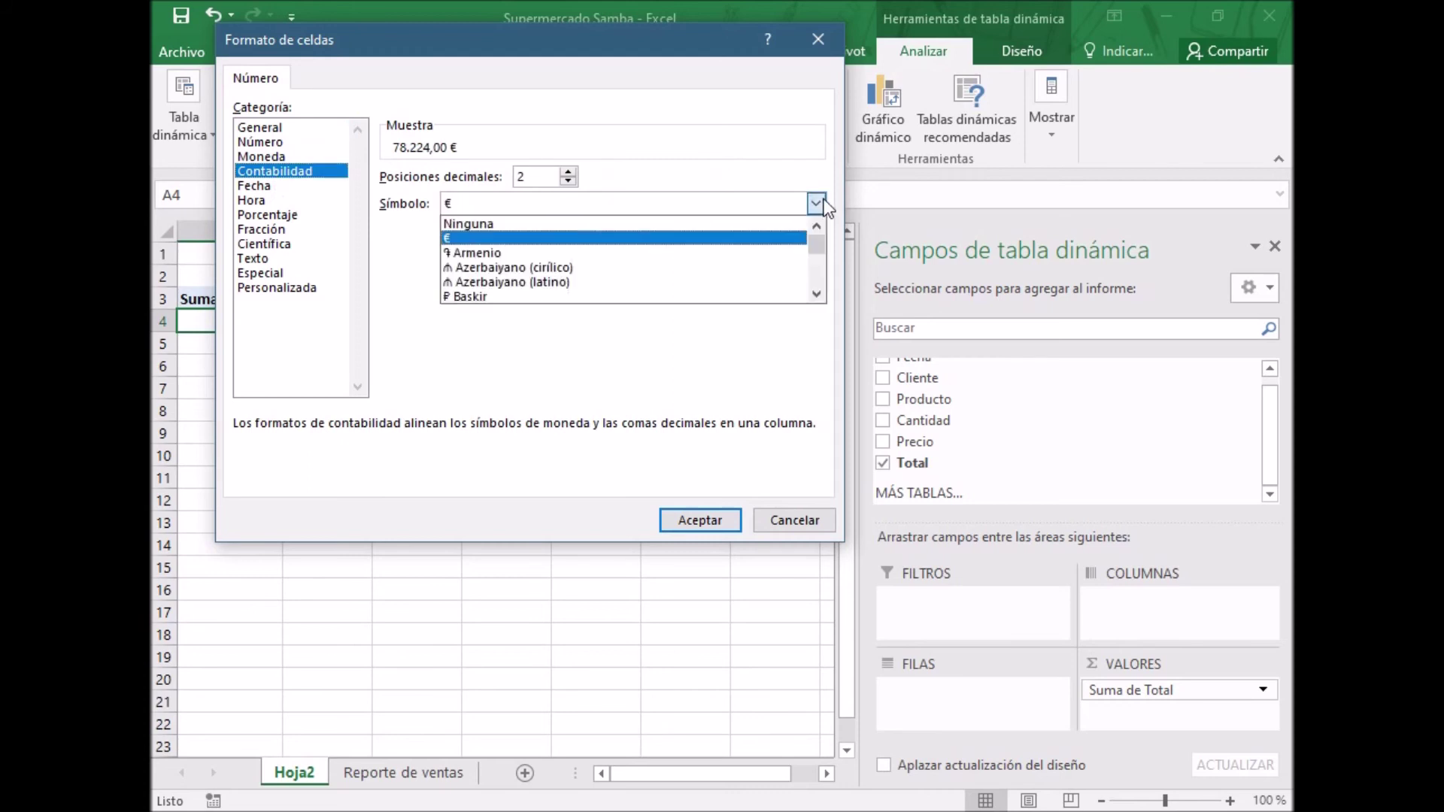
drag(815, 296, 815, 296)
click(526, 237)
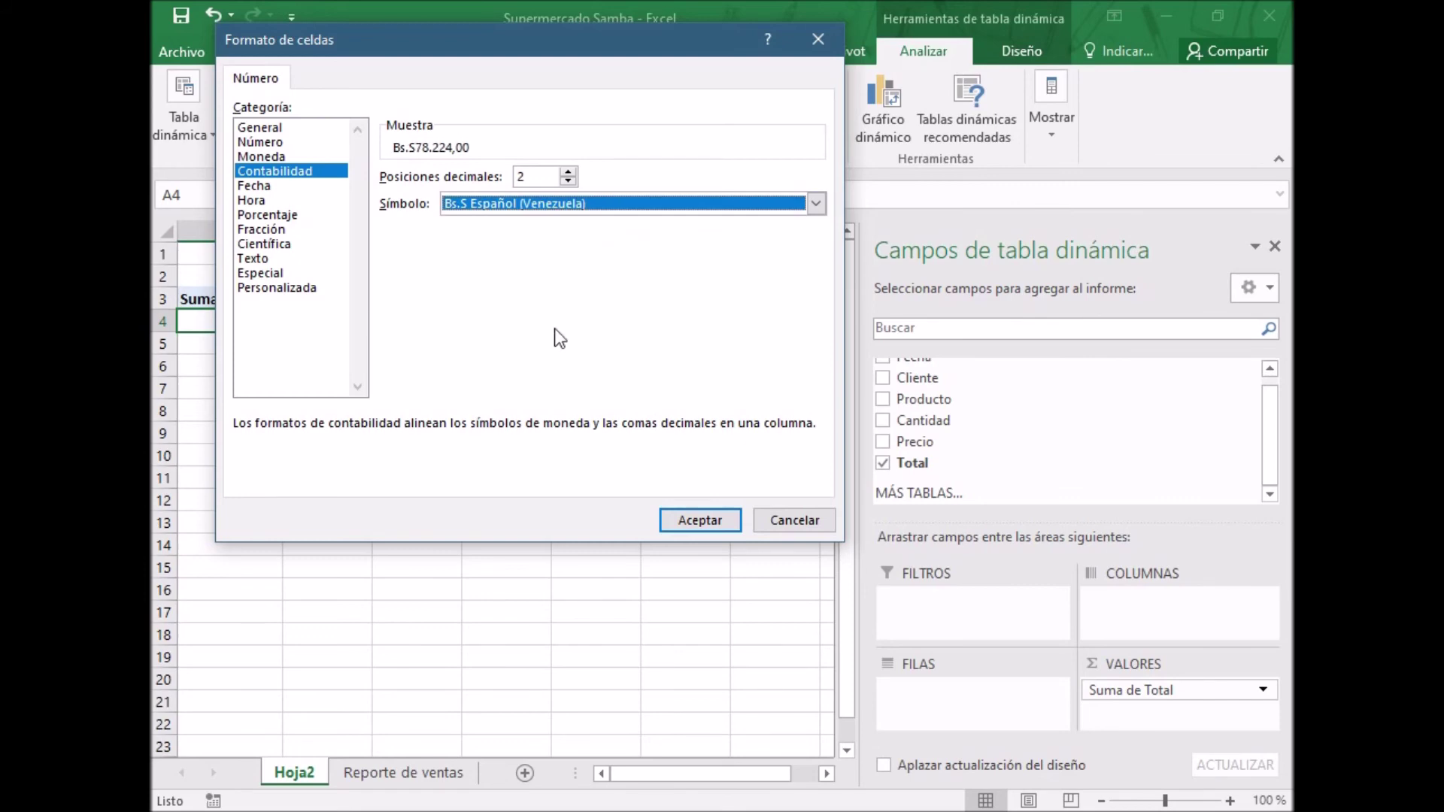
click(680, 515)
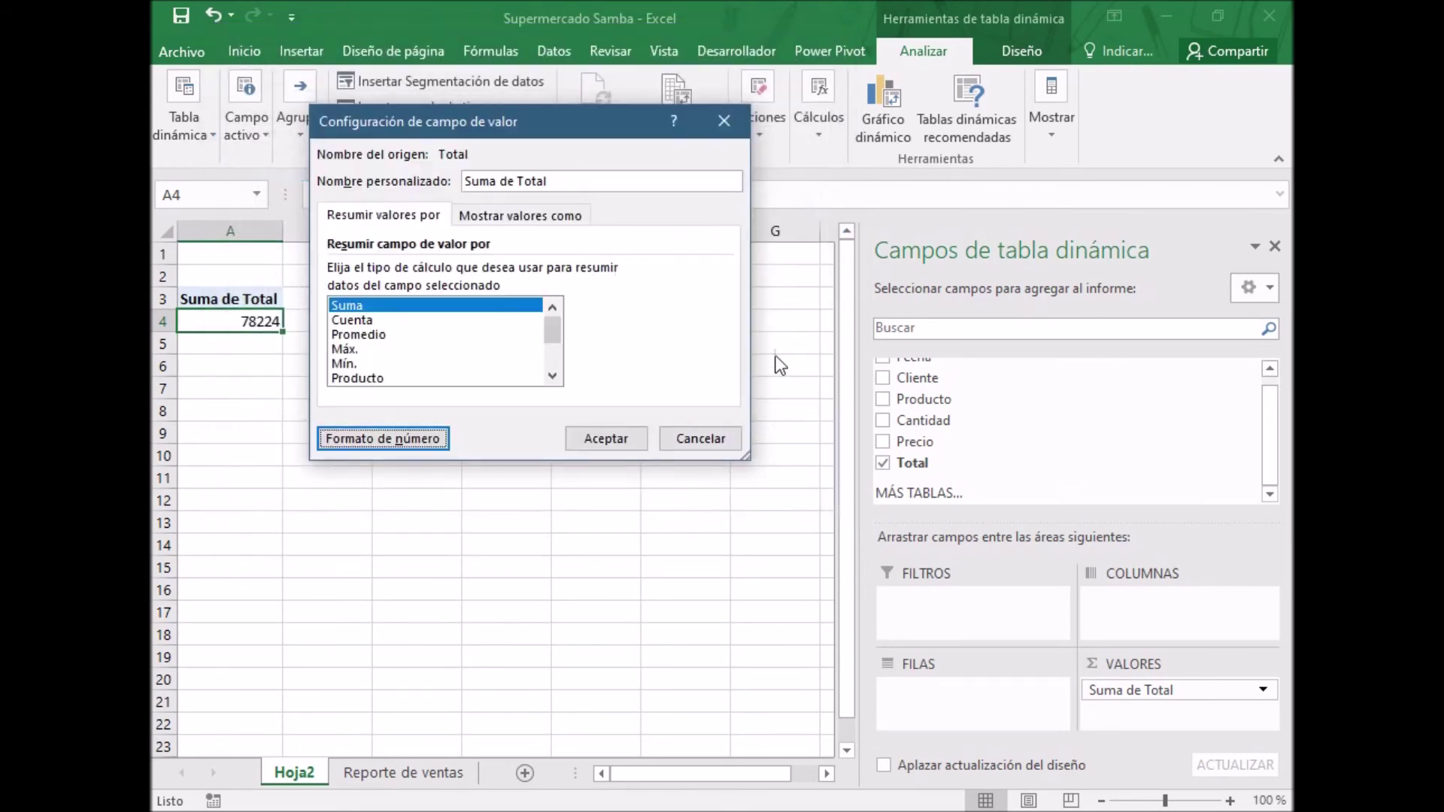
Set the value field's custom name to Ventas and apply the field settings
click(570, 181)
key(BackSpace)
key(BackSpace)
key(BackSpace)
key(BackSpace)
key(BackSpace)
key(BackSpace)
key(BackSpace)
key(BackSpace)
key(BackSpace)
key(BackSpace)
key(BackSpace)
key(BackSpace)
key(BackSpace)
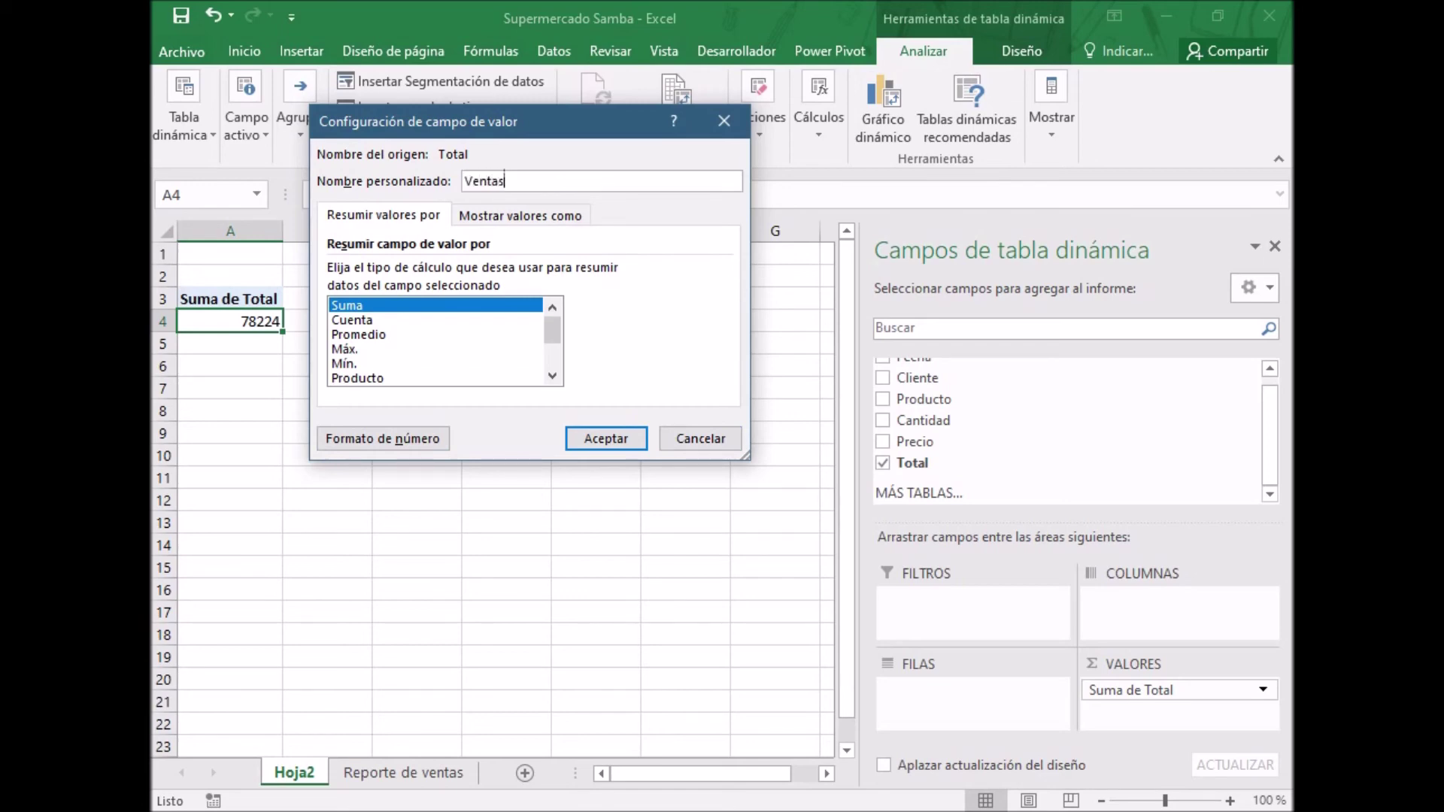
click(606, 438)
Add the Producto field to the rows area of the pivot table
click(201, 301)
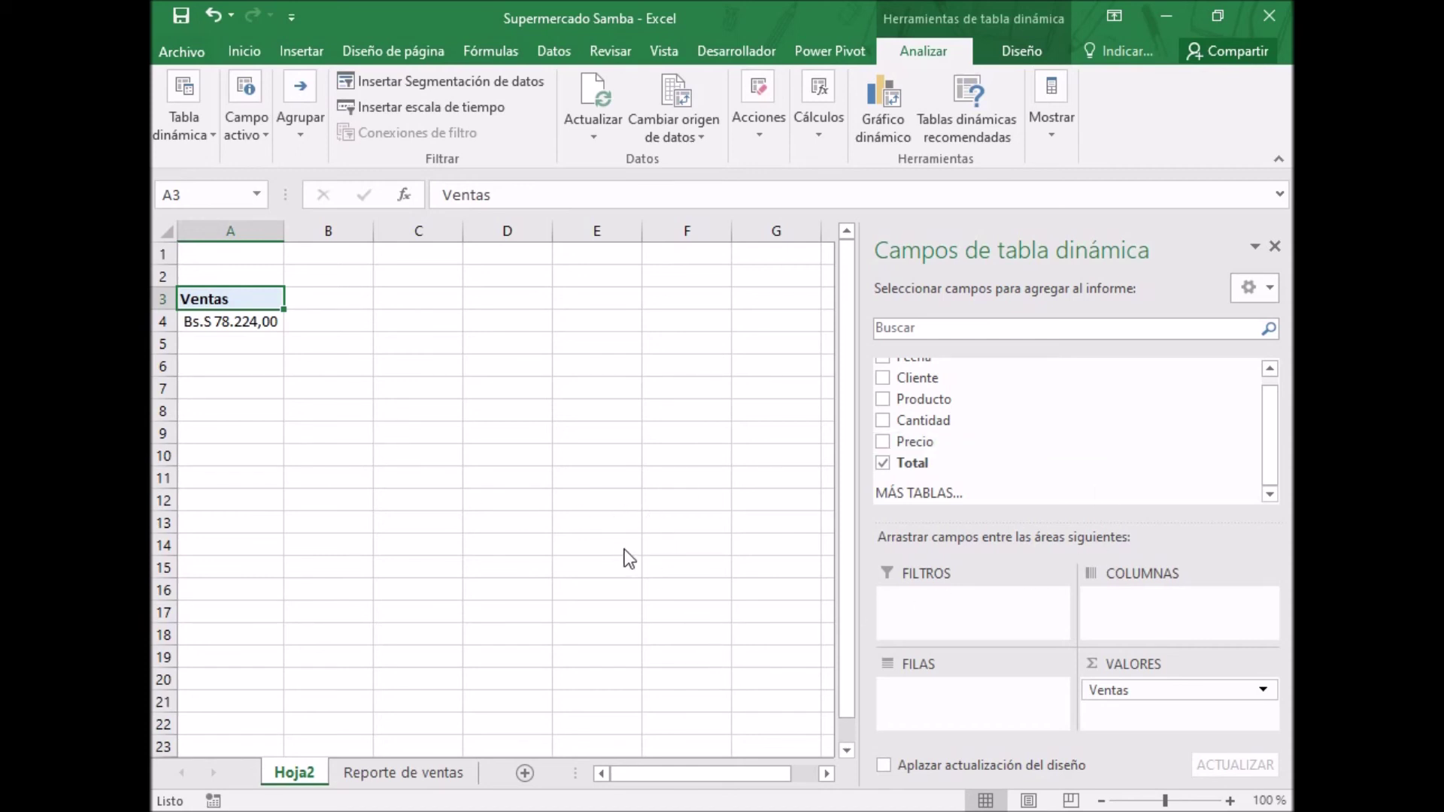
scroll(1264, 452, up, 1)
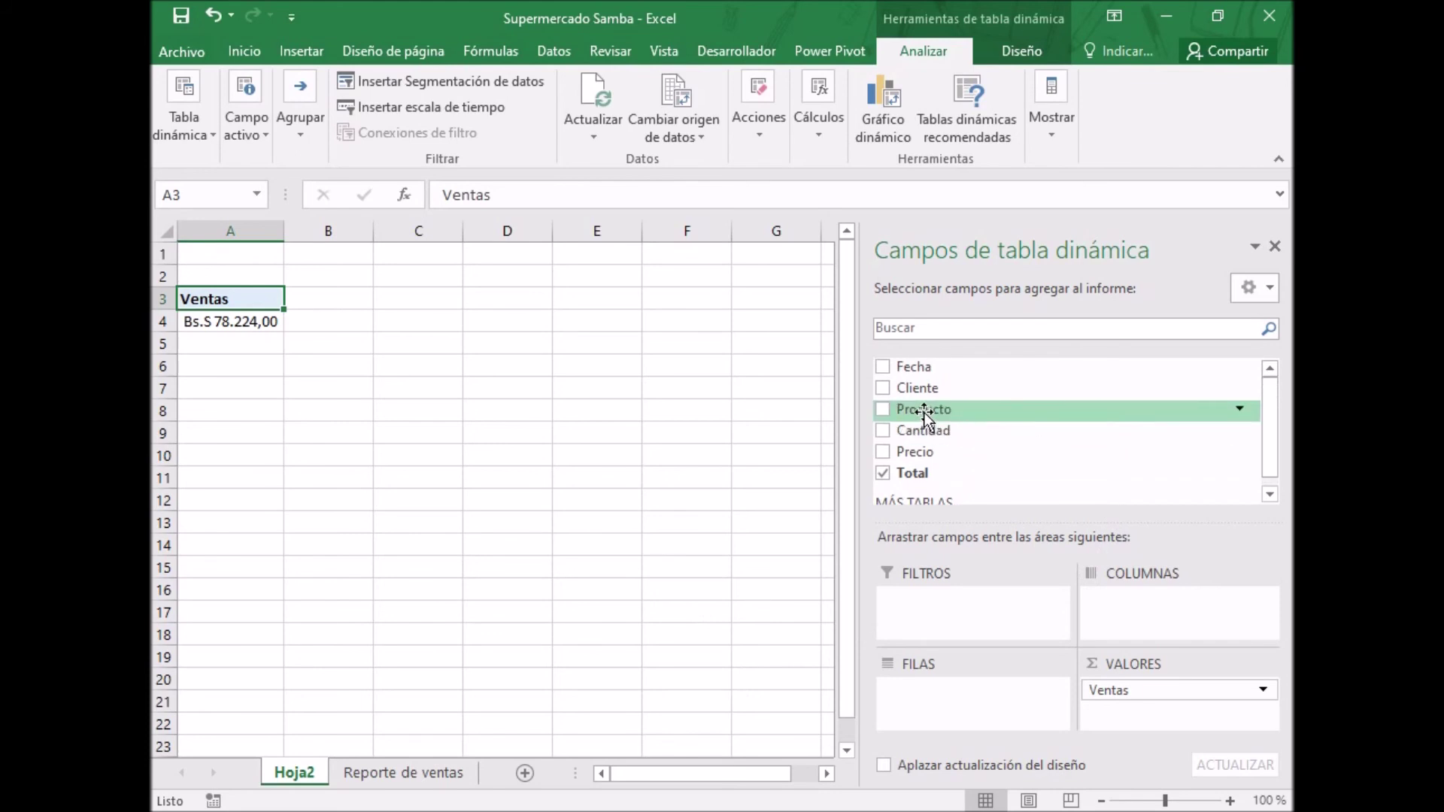
drag(925, 416, 937, 710)
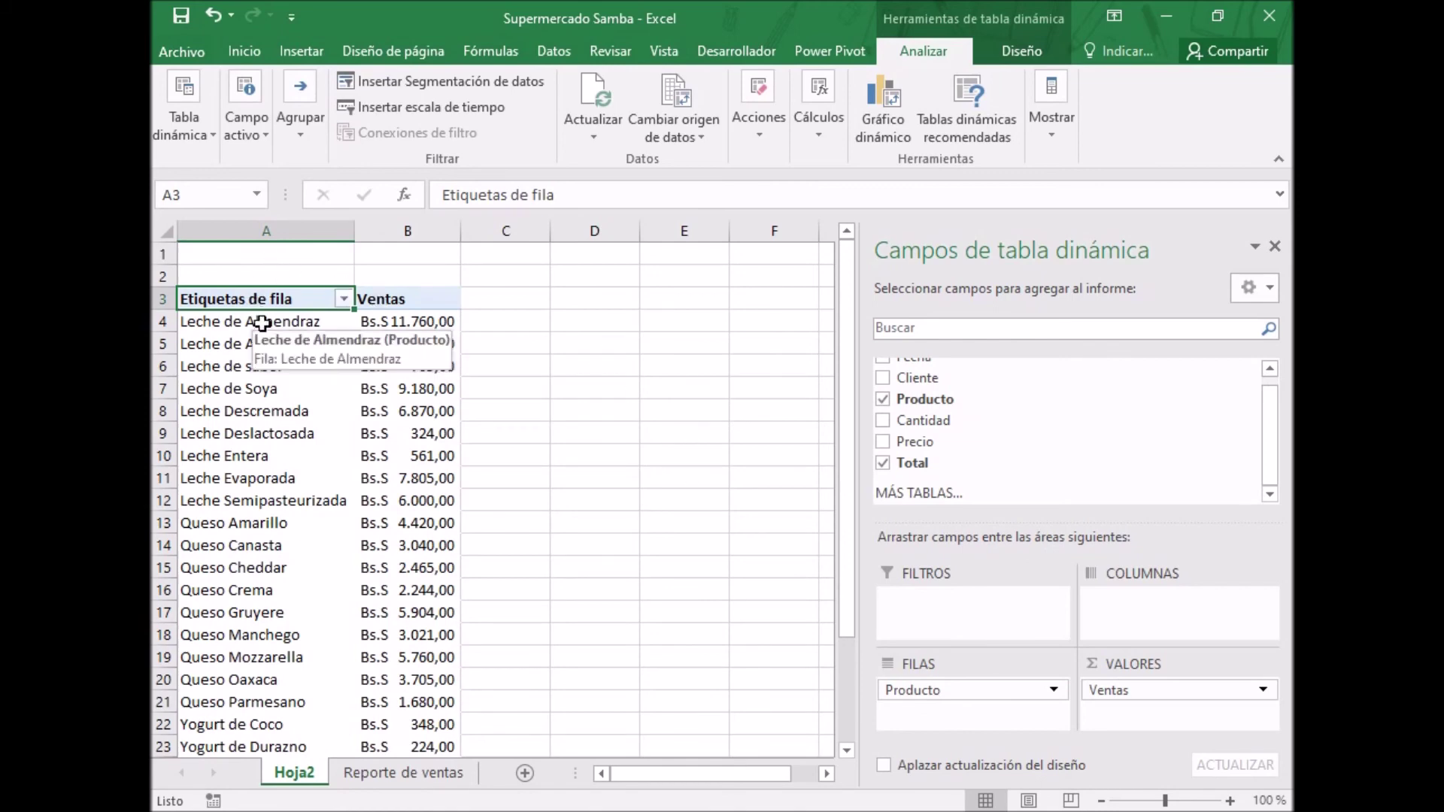
Examine the sales amount of each product in the pivot table
drag(848, 284, 855, 453)
drag(855, 512, 856, 264)
click(406, 321)
click(413, 343)
click(413, 366)
click(410, 388)
click(407, 411)
click(407, 433)
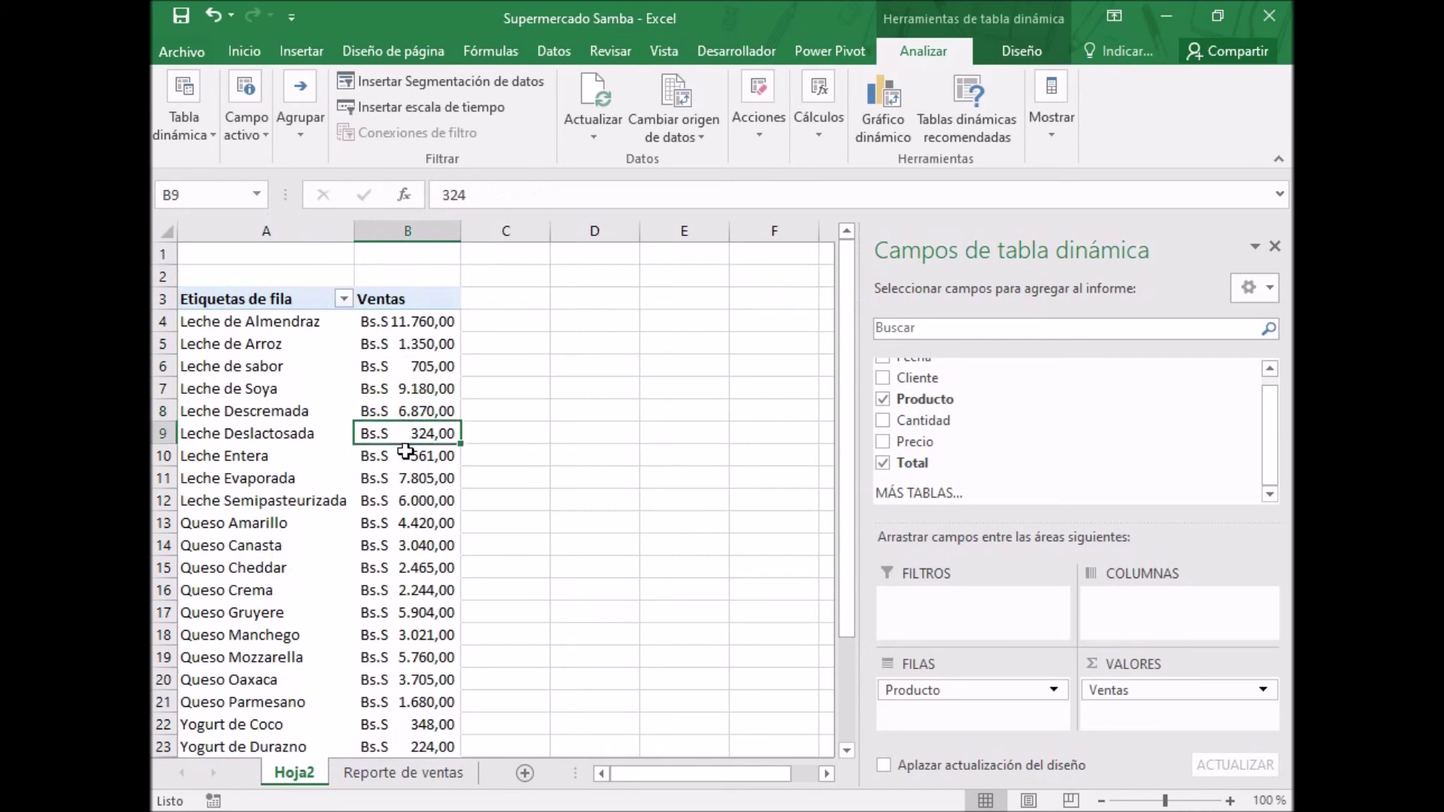
click(407, 455)
click(410, 322)
click(304, 301)
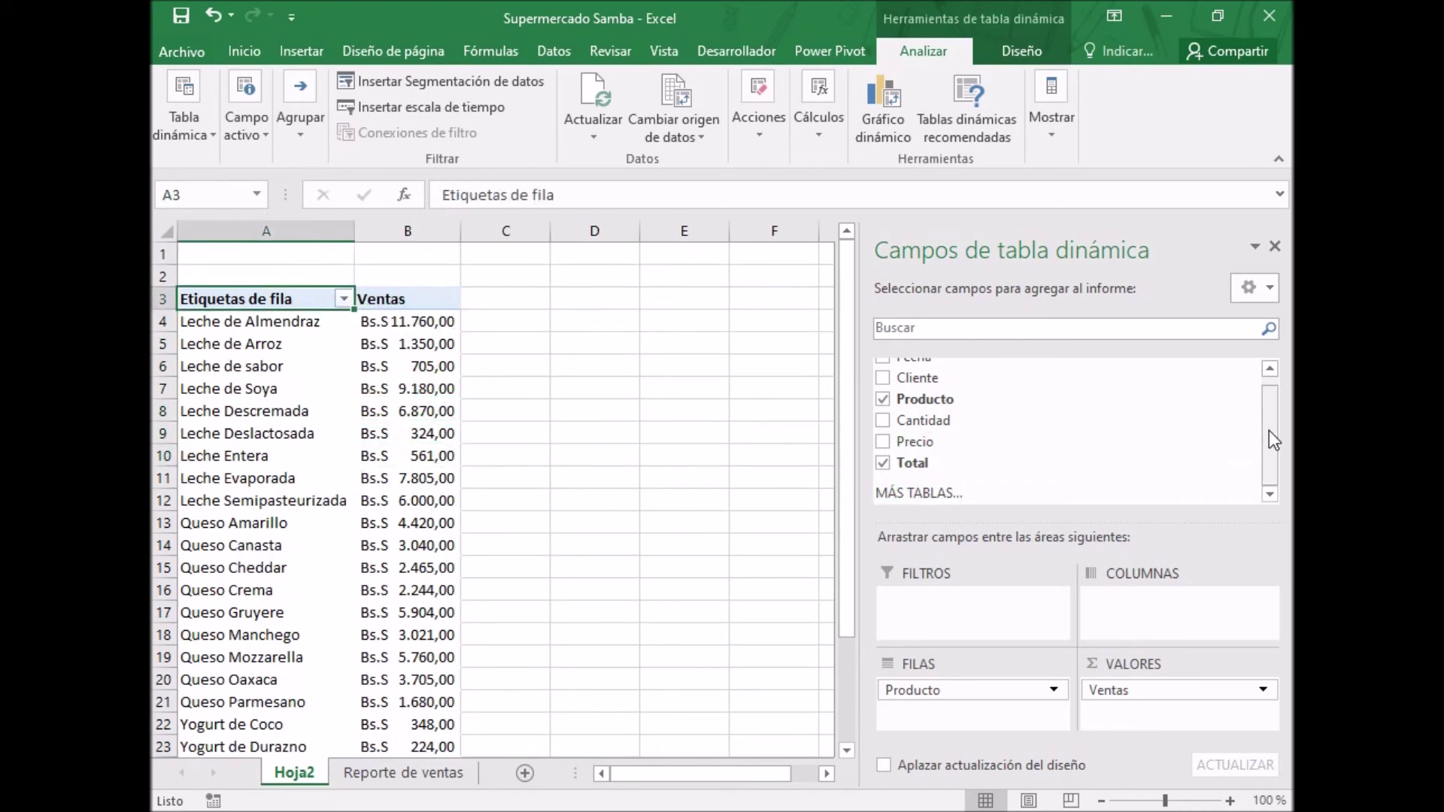
Add the Cantidad field to the values area below Ventas and check the quantities per product
drag(1268, 434, 1272, 381)
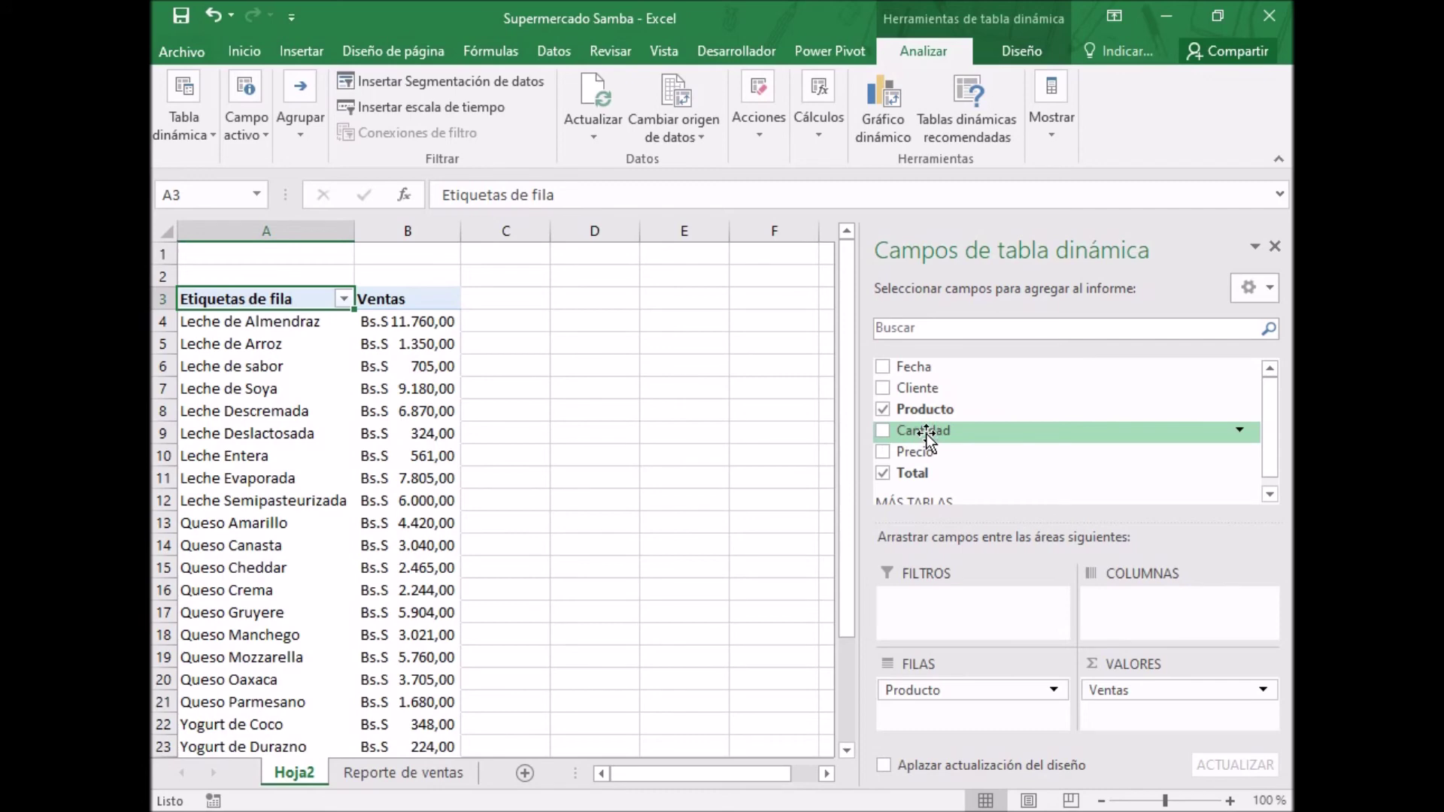
drag(925, 435, 1131, 665)
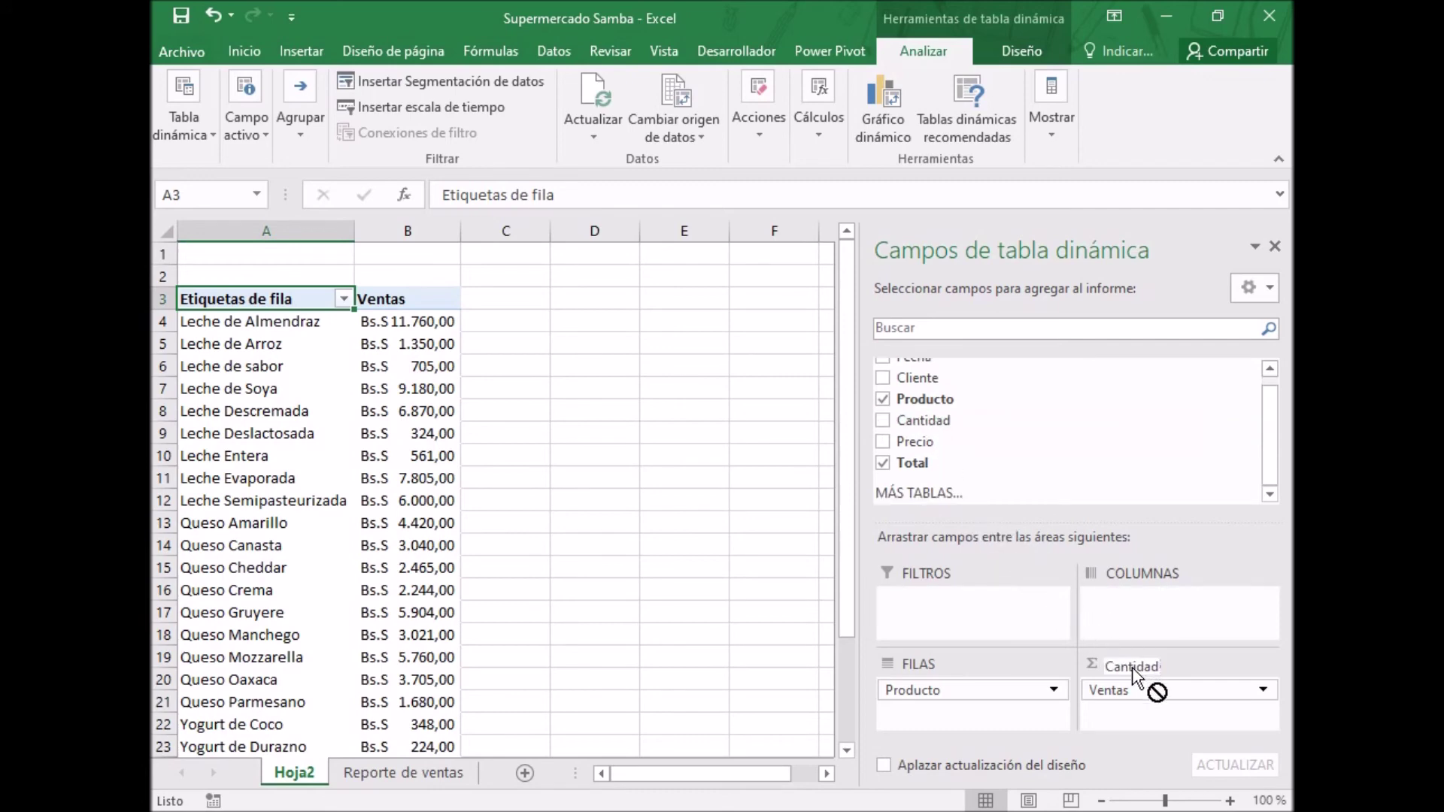
drag(1139, 681, 1149, 719)
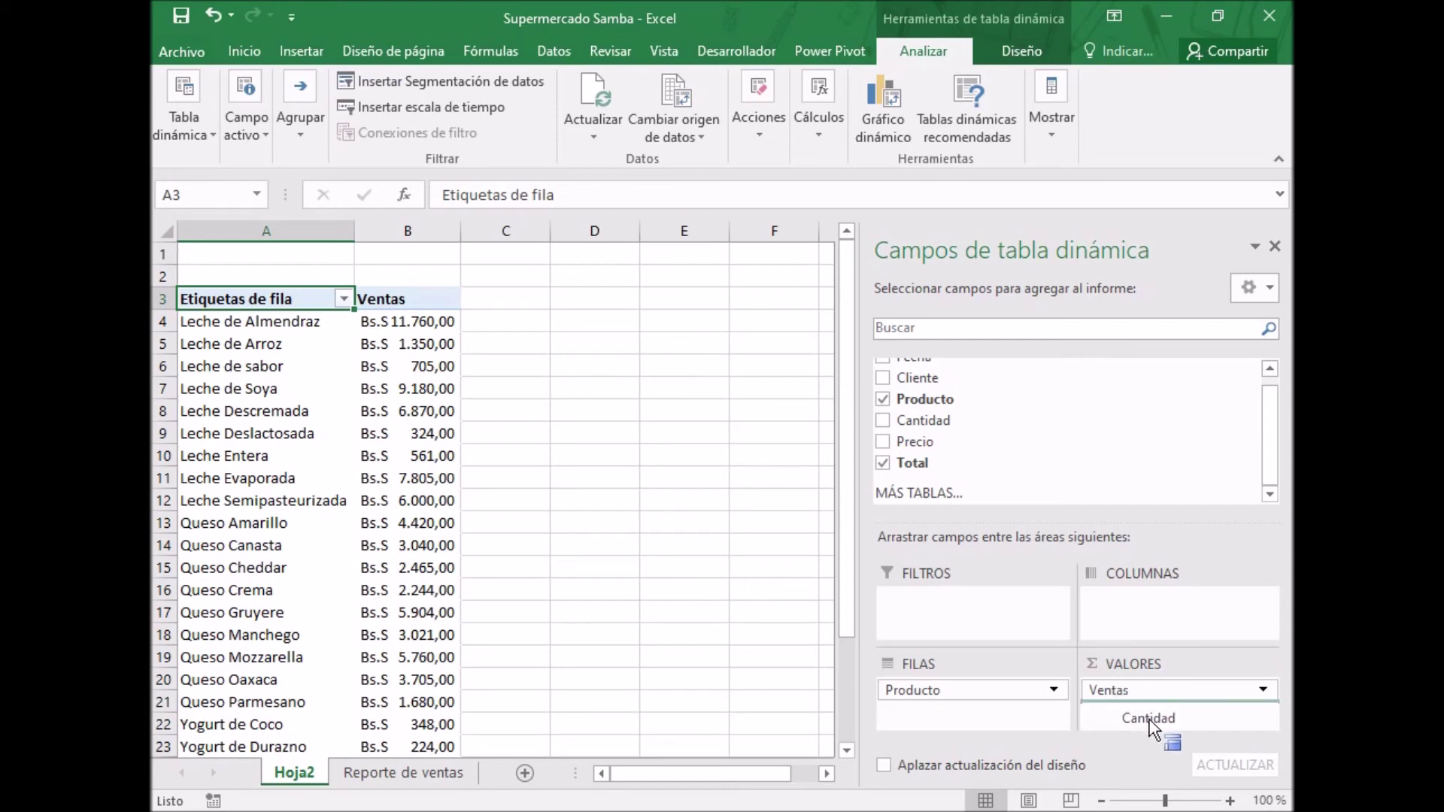
drag(1150, 721, 1150, 722)
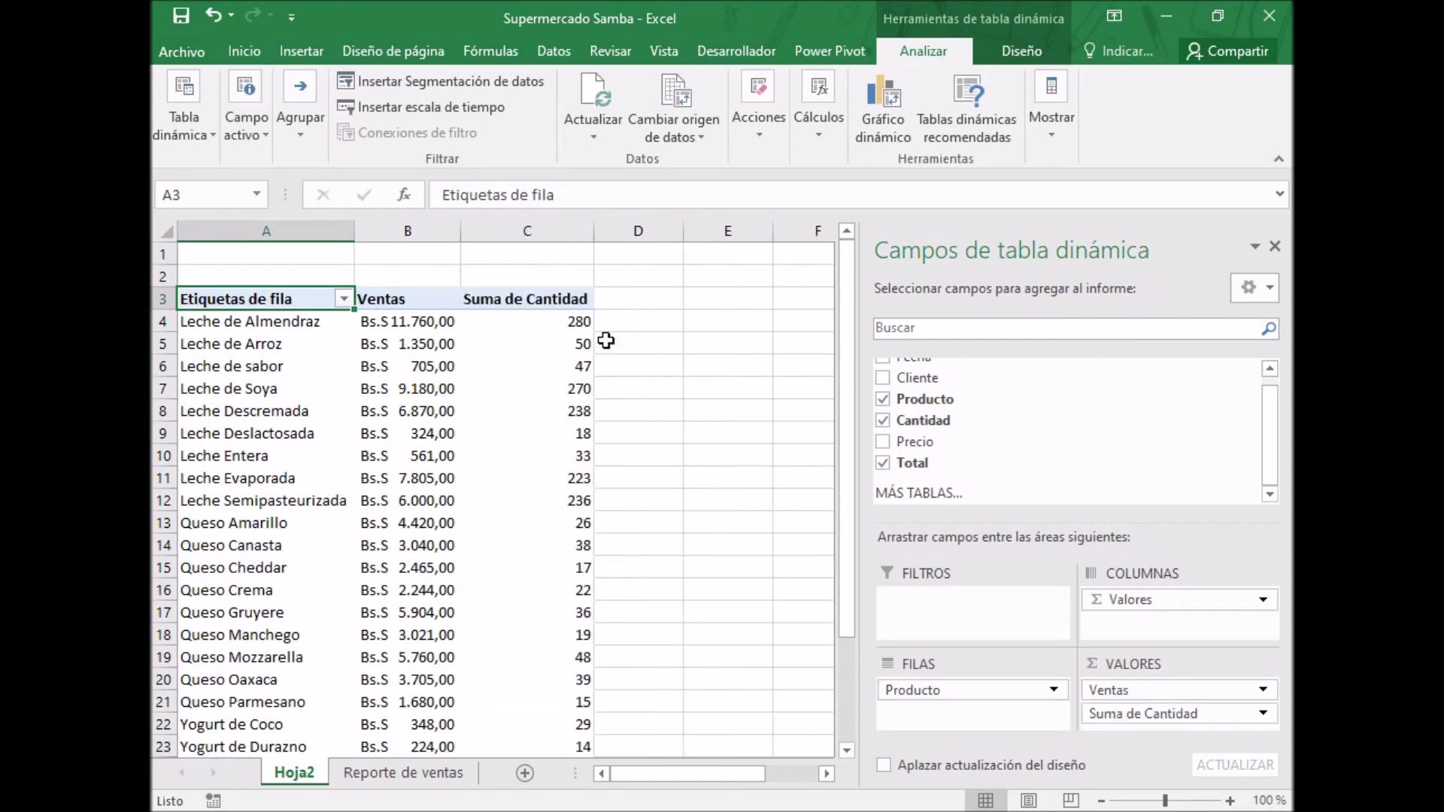
click(568, 321)
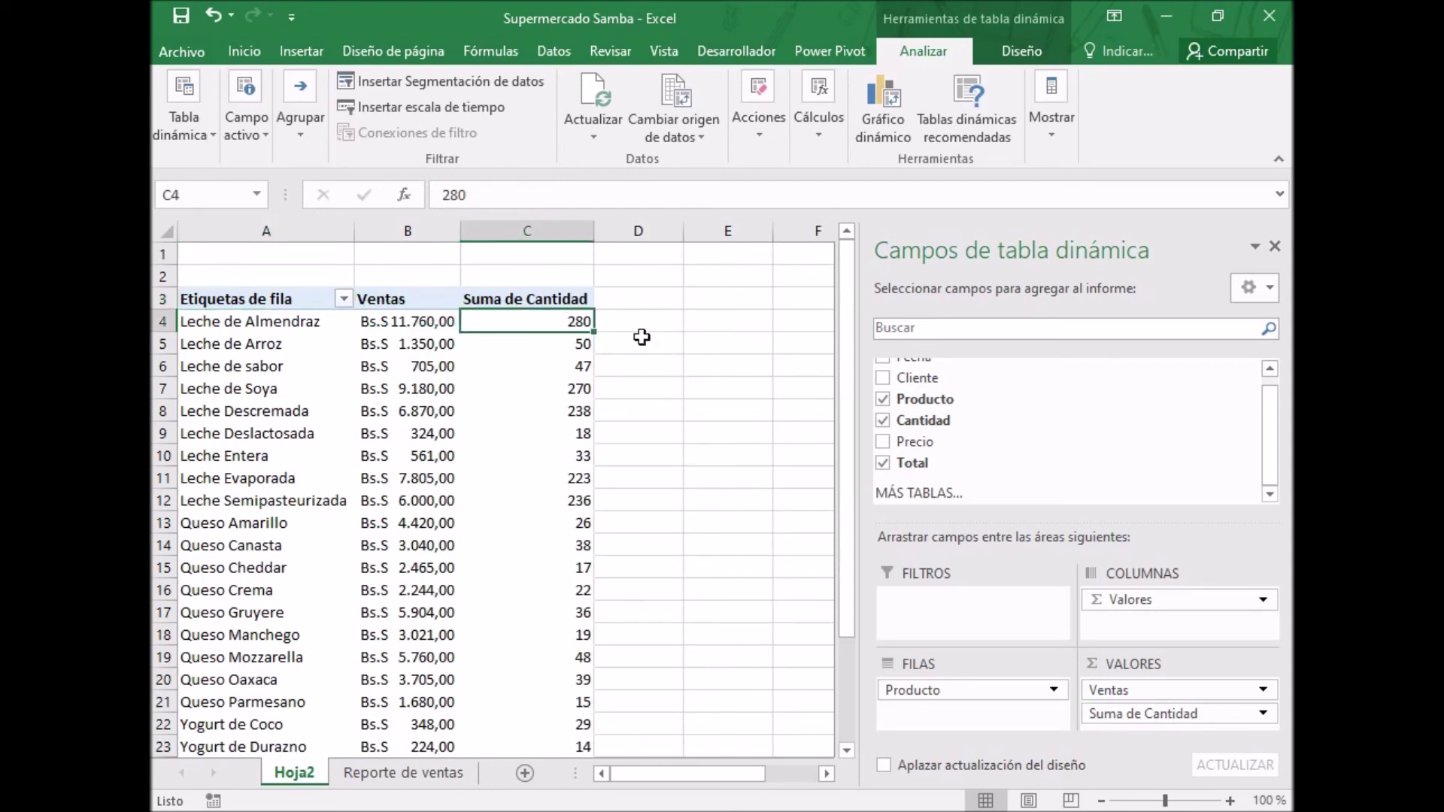
mouse_move(847, 289)
mouse_down()
mouse_move(847, 496)
mouse_move(844, 272)
mouse_up()
click(300, 296)
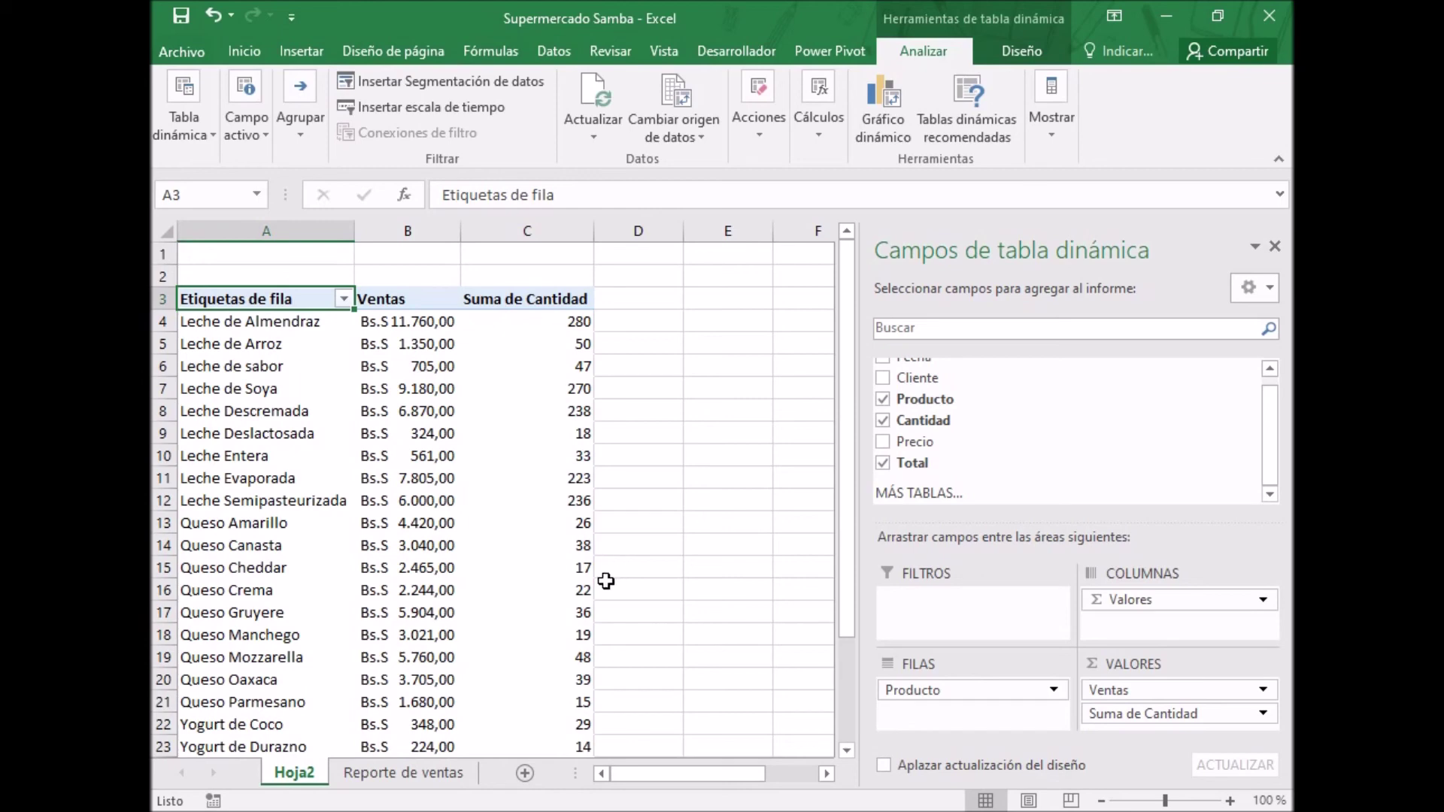
Create a pivot table from Tabla1 on the Reporte de ventas sheet in a new worksheet, without adding the data to the data model
click(386, 774)
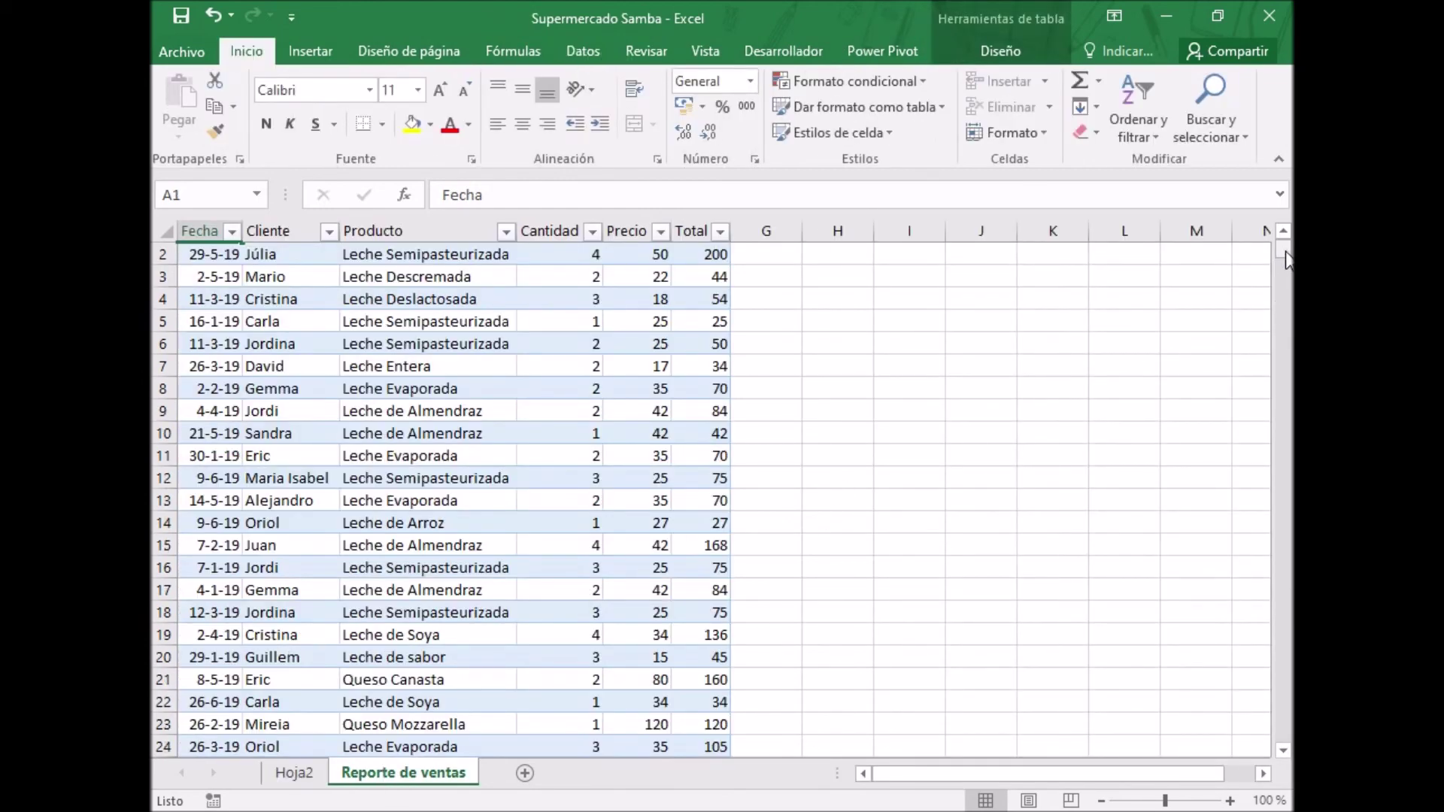
scroll(1282, 256, up, 1)
click(318, 52)
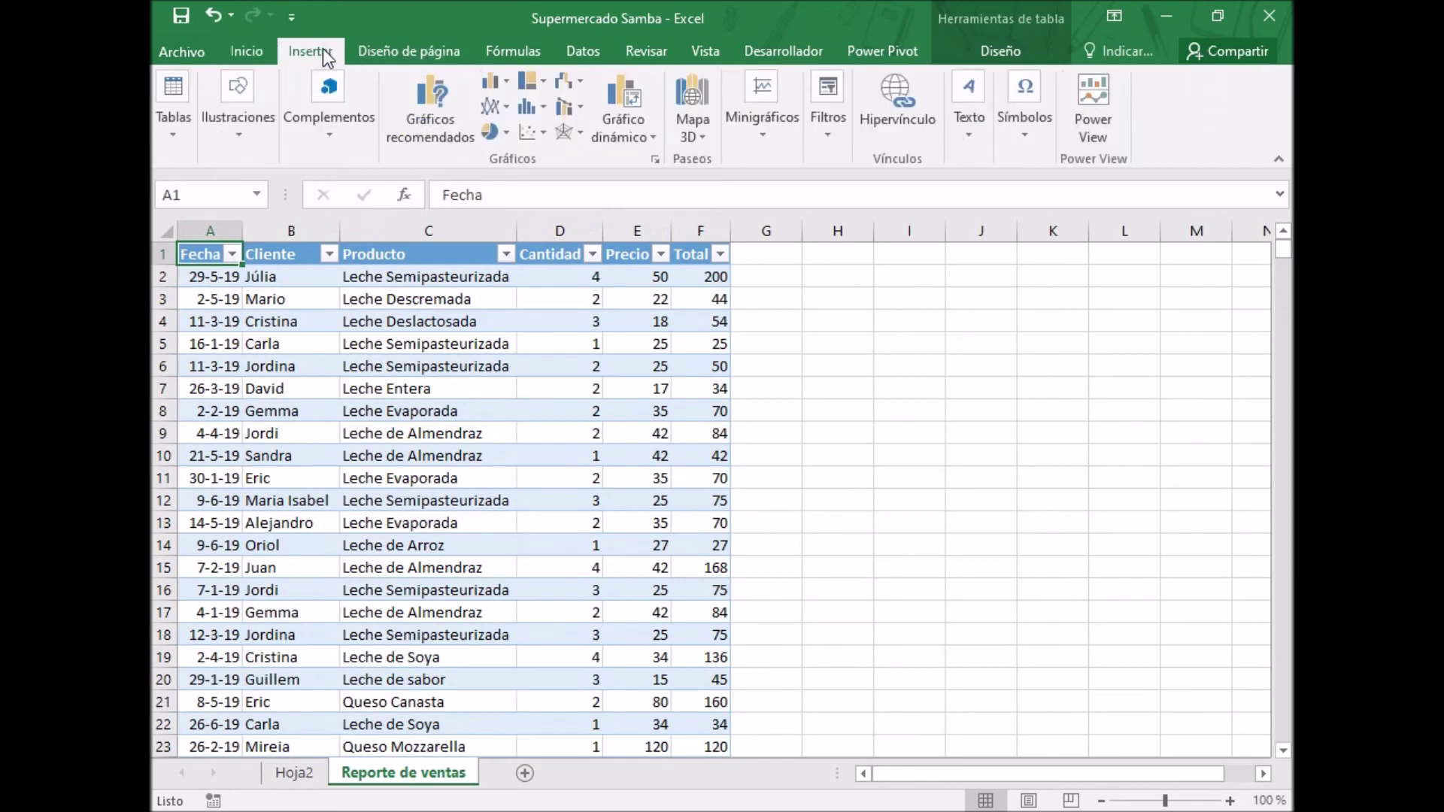
click(174, 132)
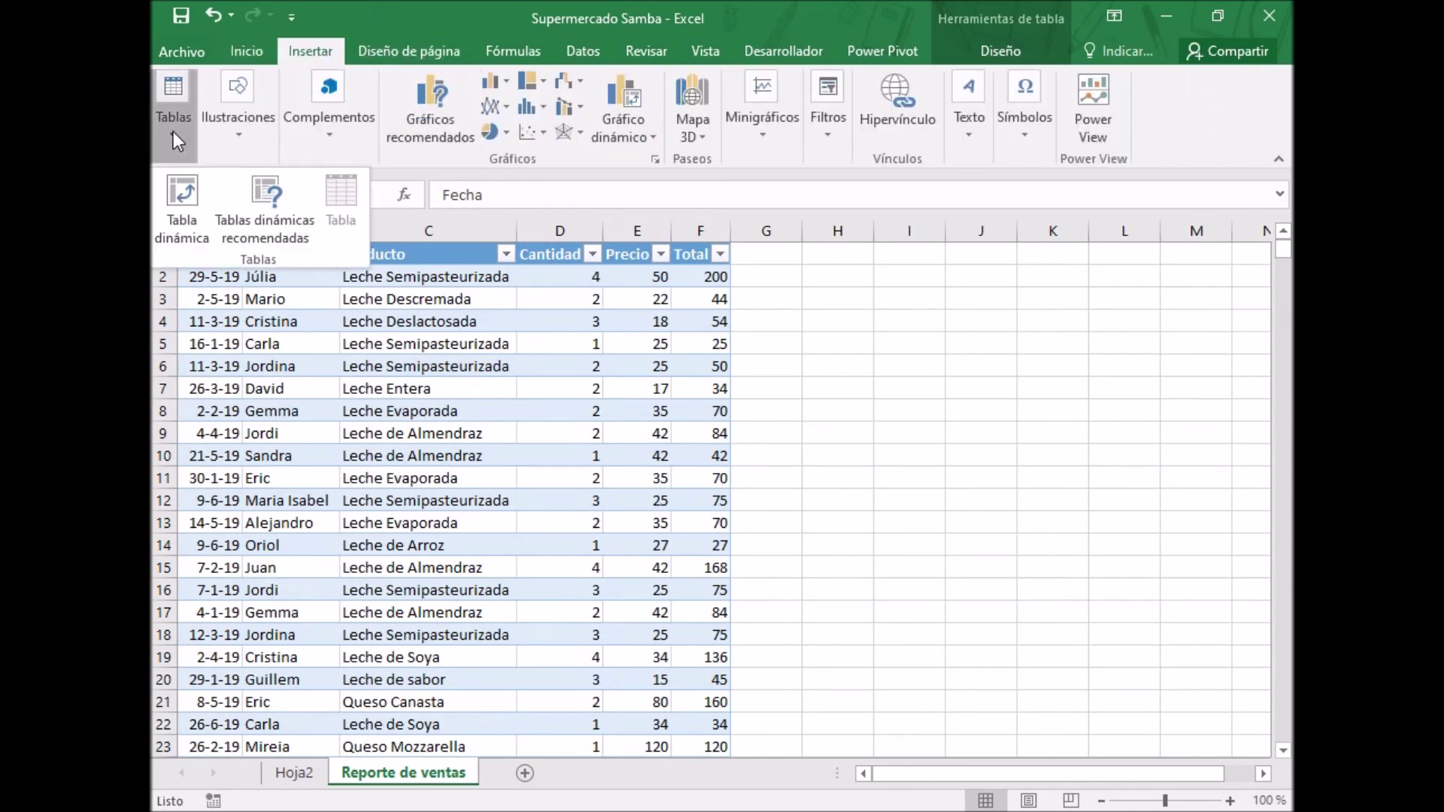
click(176, 196)
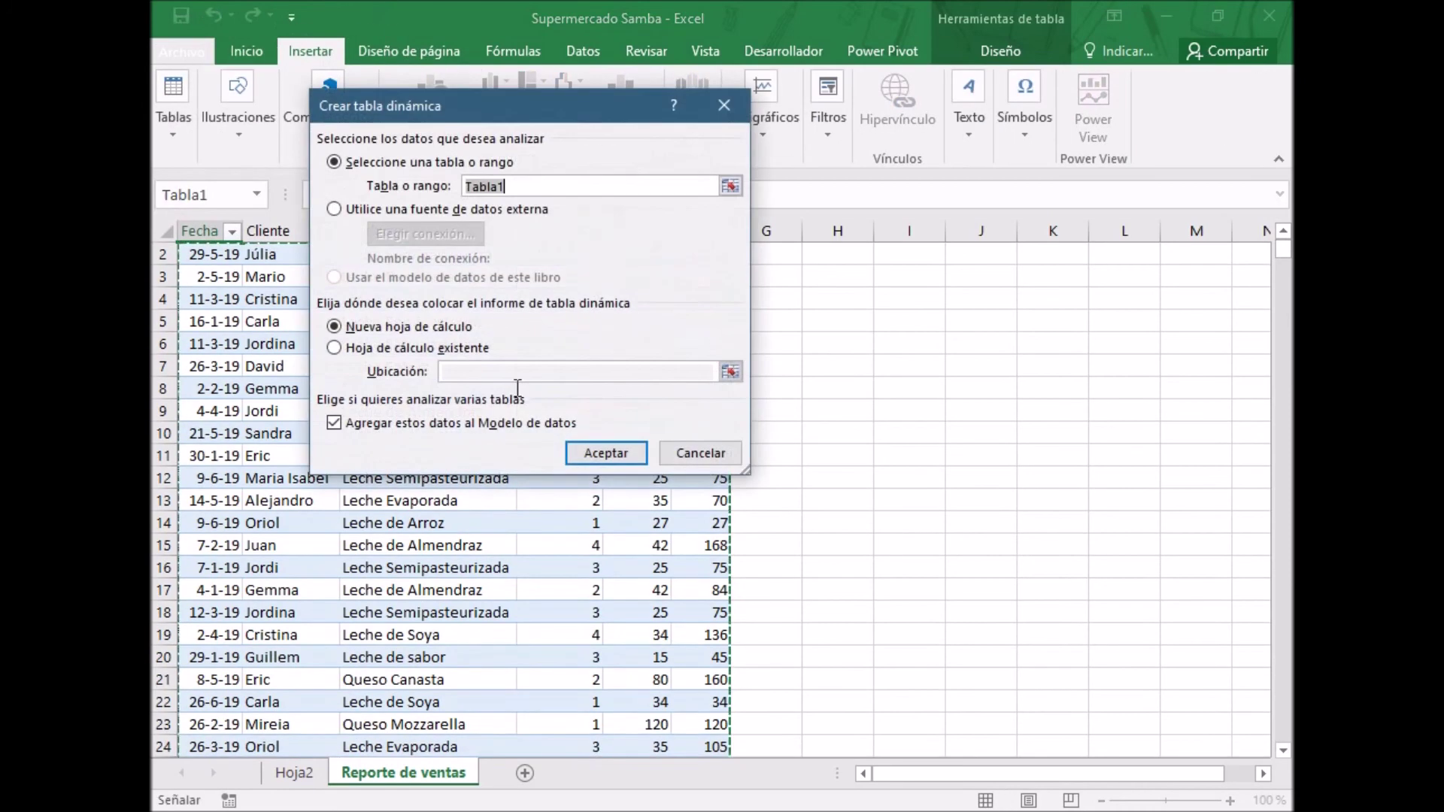
click(334, 422)
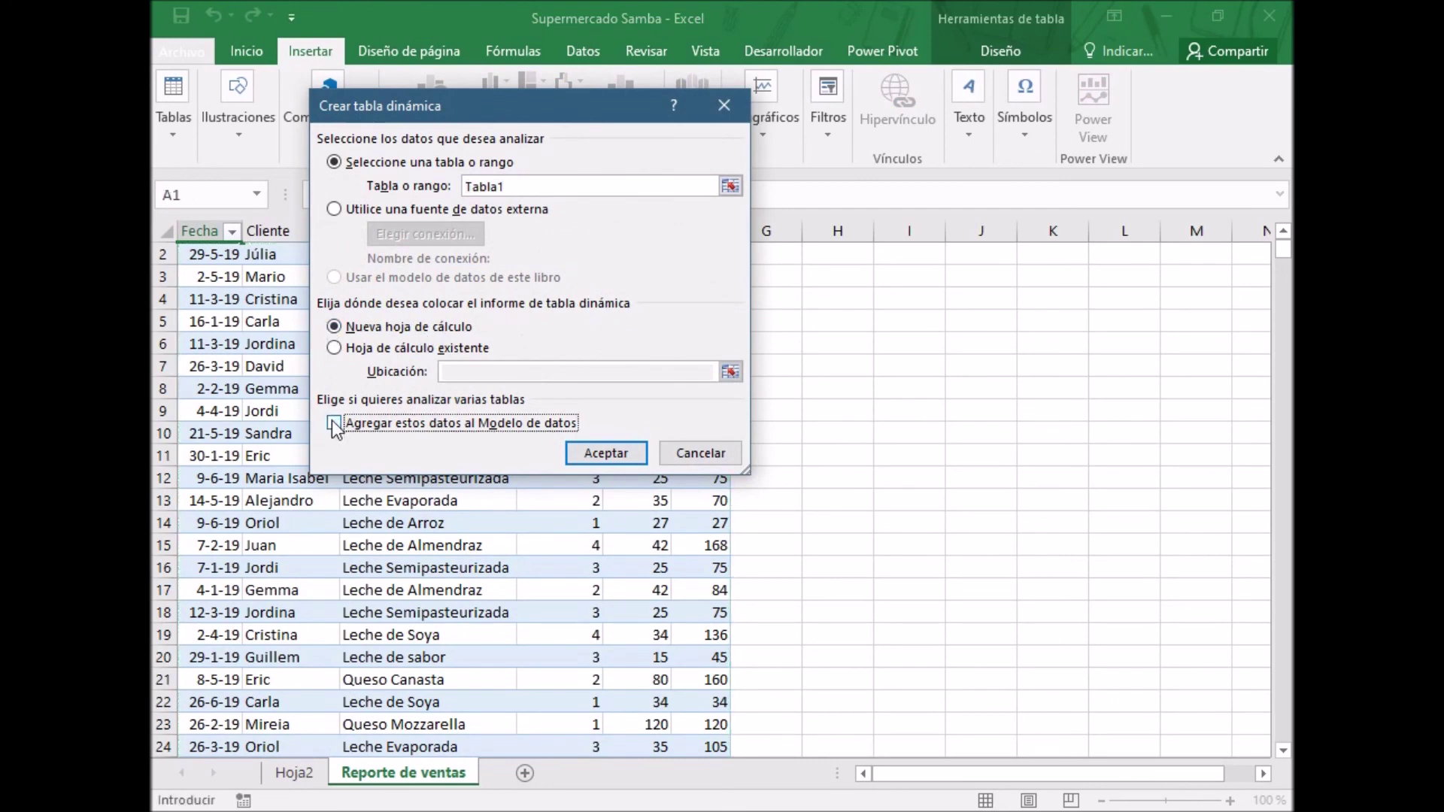
click(593, 453)
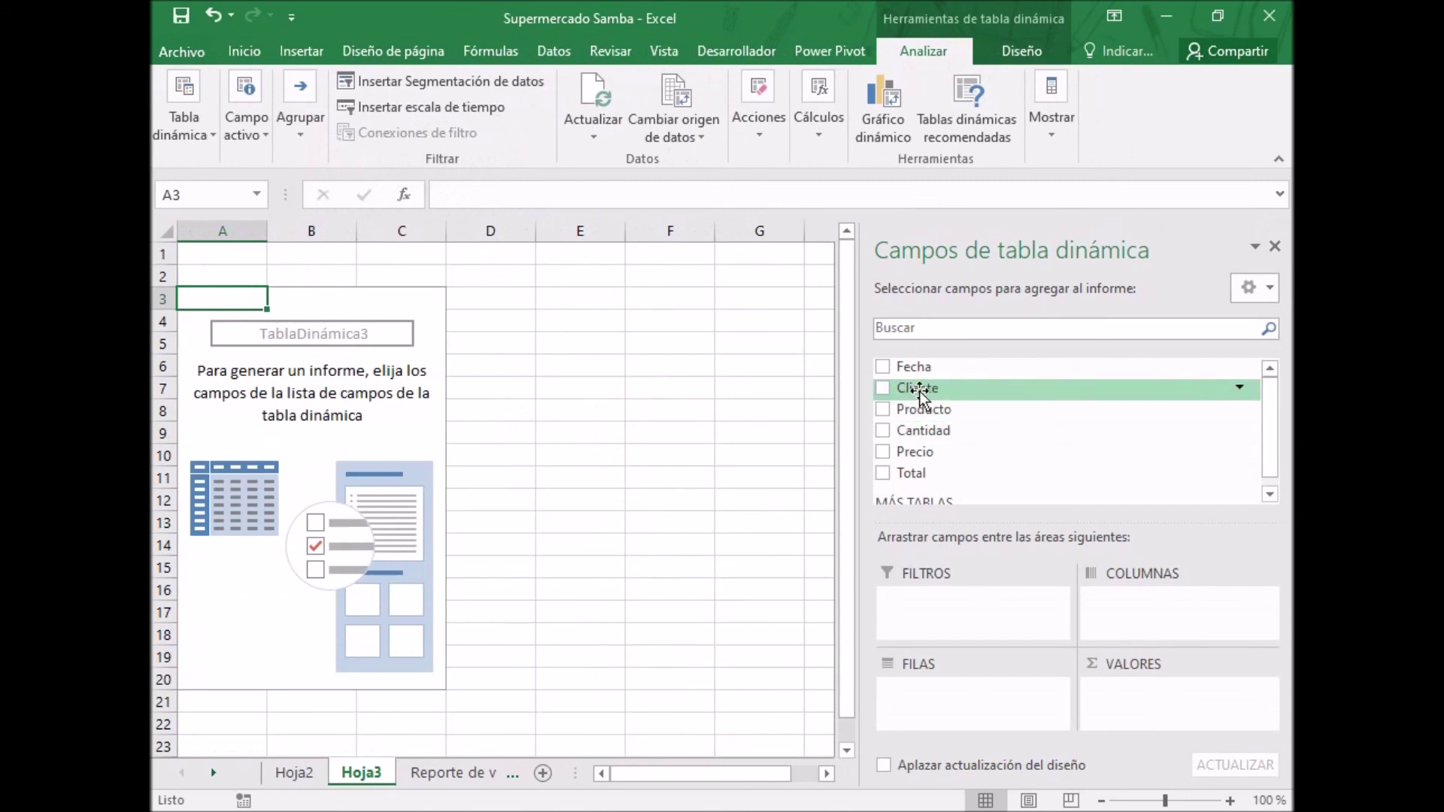
Add the Total field to the values area and format it as Contabilidad with the Bs.S Español (Venezuela) symbol
drag(928, 474, 1143, 707)
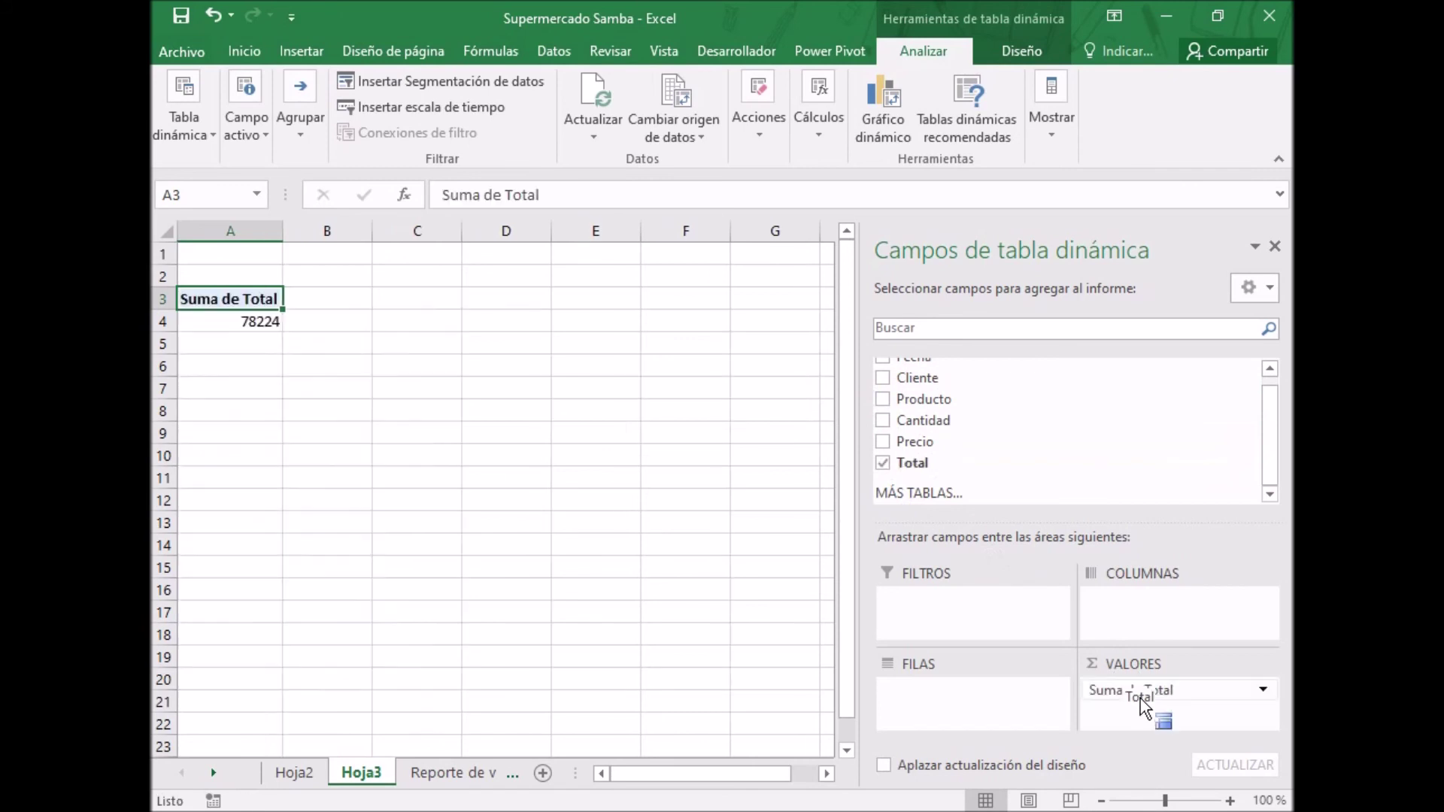
click(1258, 689)
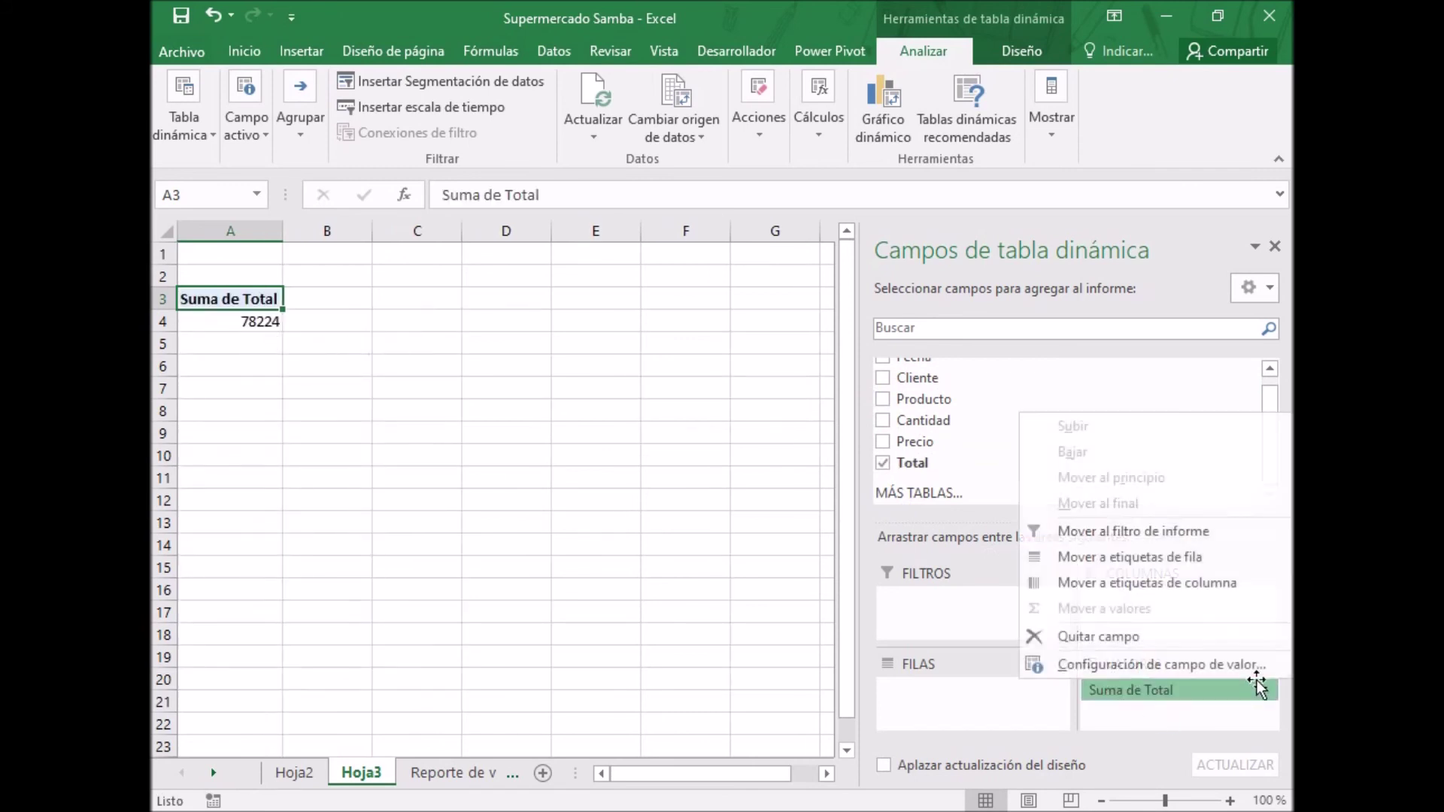
click(1240, 667)
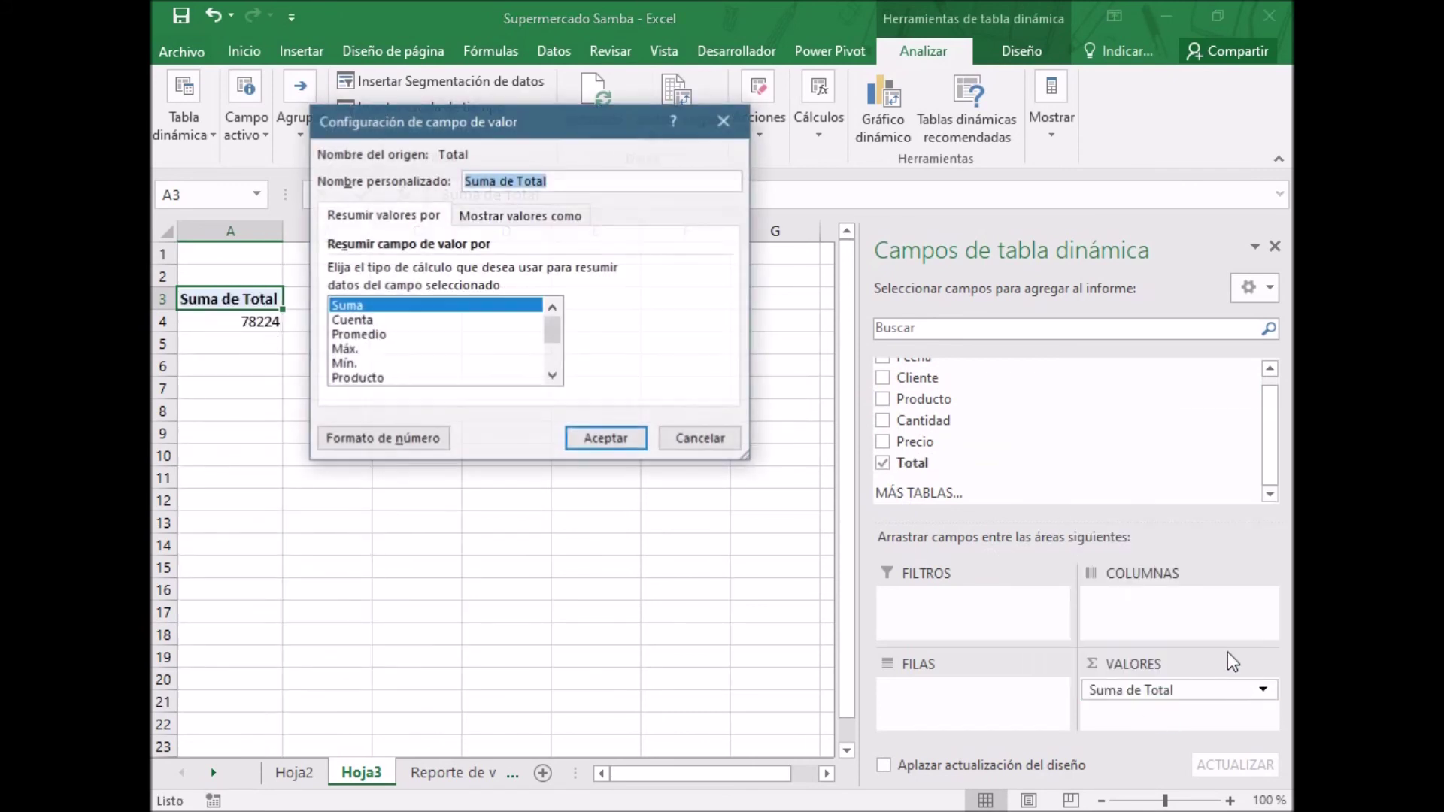
click(415, 425)
click(296, 172)
click(816, 203)
scroll(818, 295, down, 12)
scroll(818, 294, down, 15)
scroll(817, 295, down, 15)
scroll(817, 295, down, 15)
scroll(818, 298, down, 2)
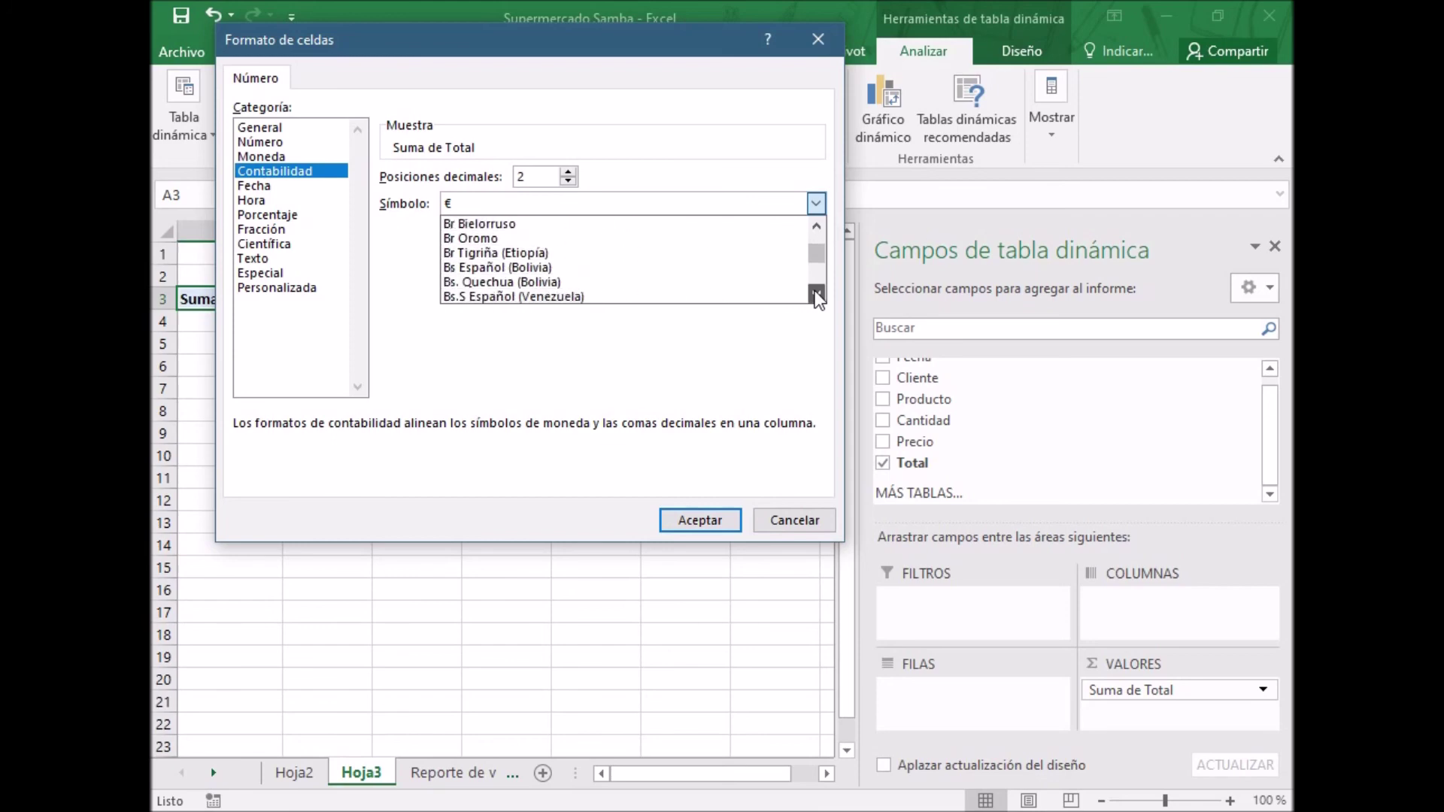
click(754, 297)
click(710, 518)
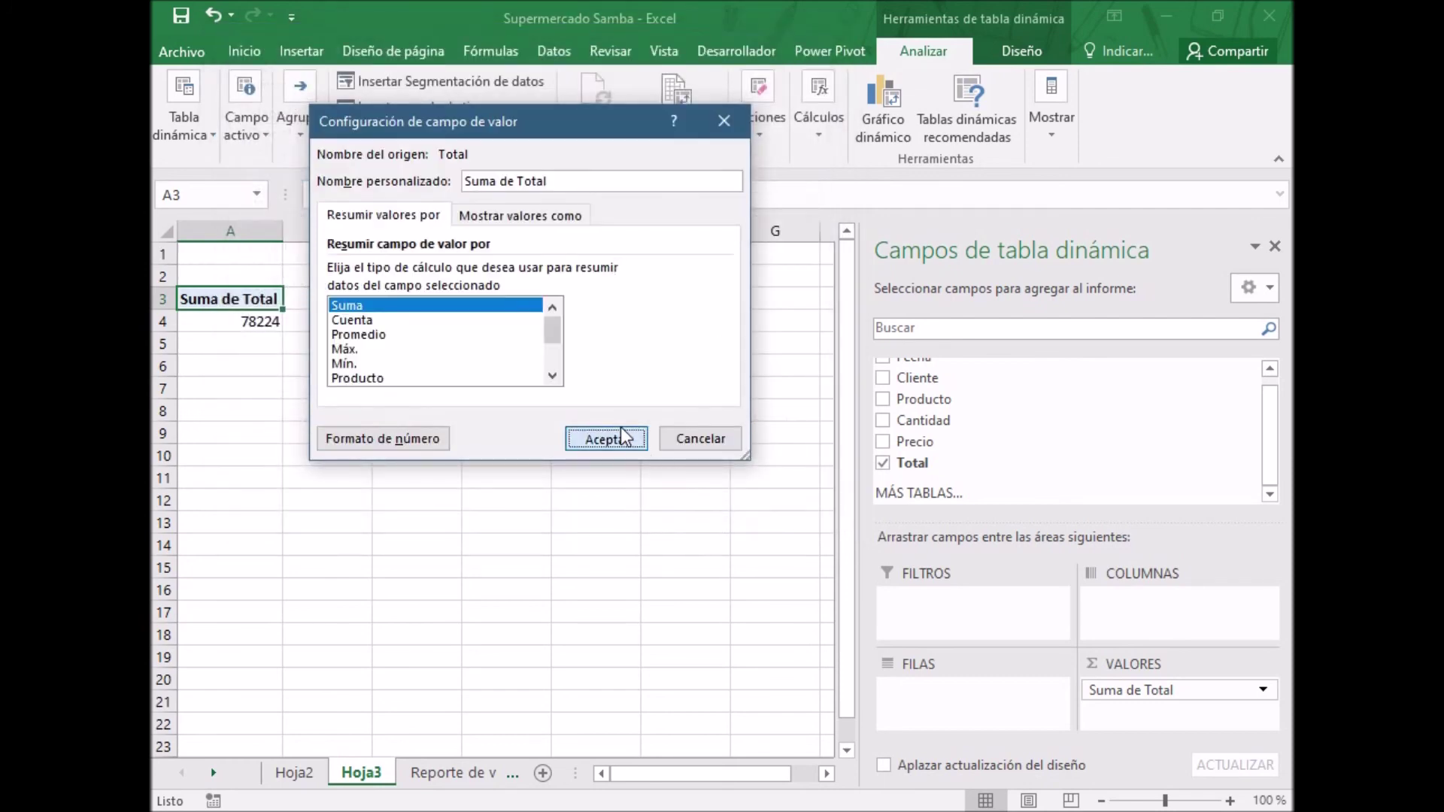
click(617, 439)
Set the custom name of the Total value field to Venta
click(1262, 690)
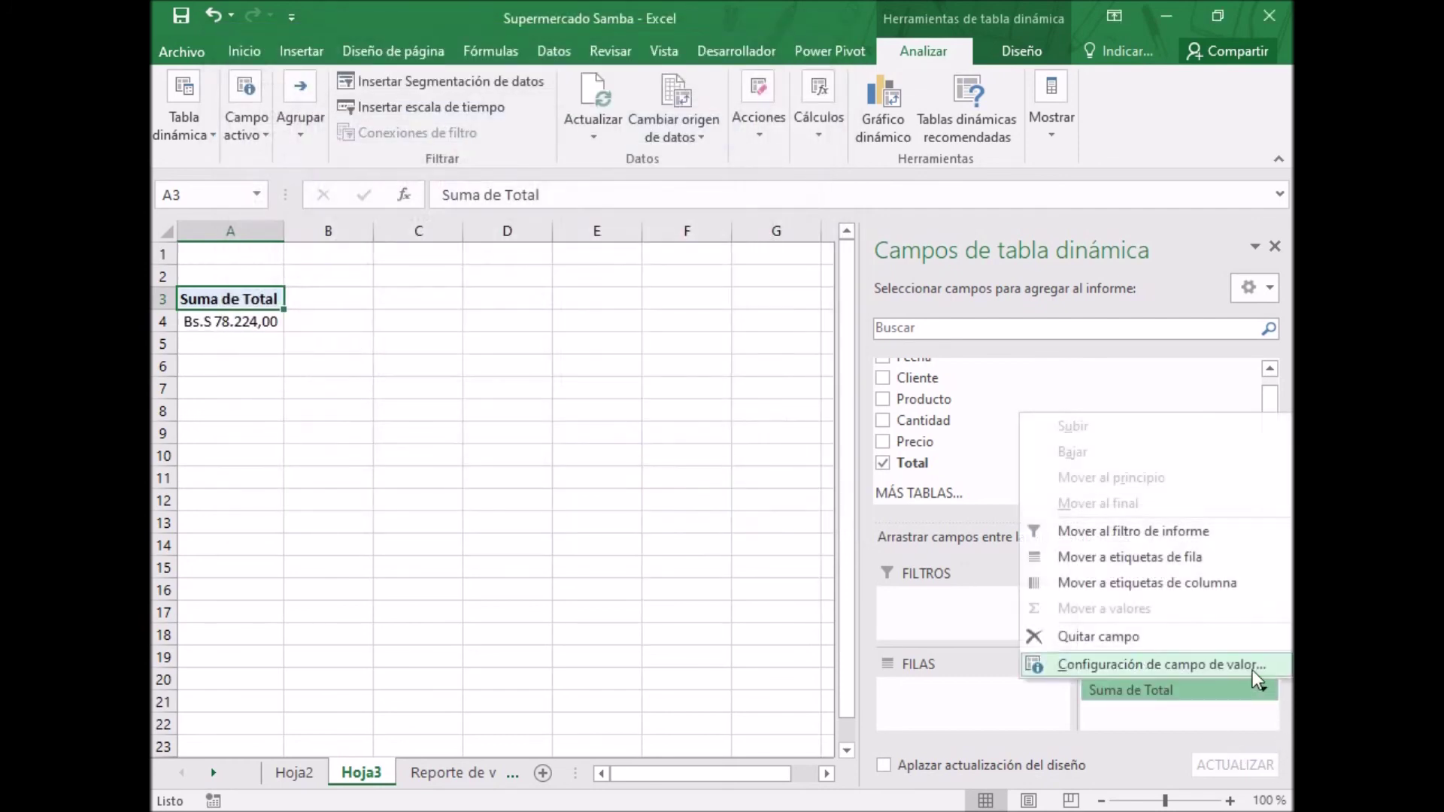
click(1254, 671)
key(BackSpace)
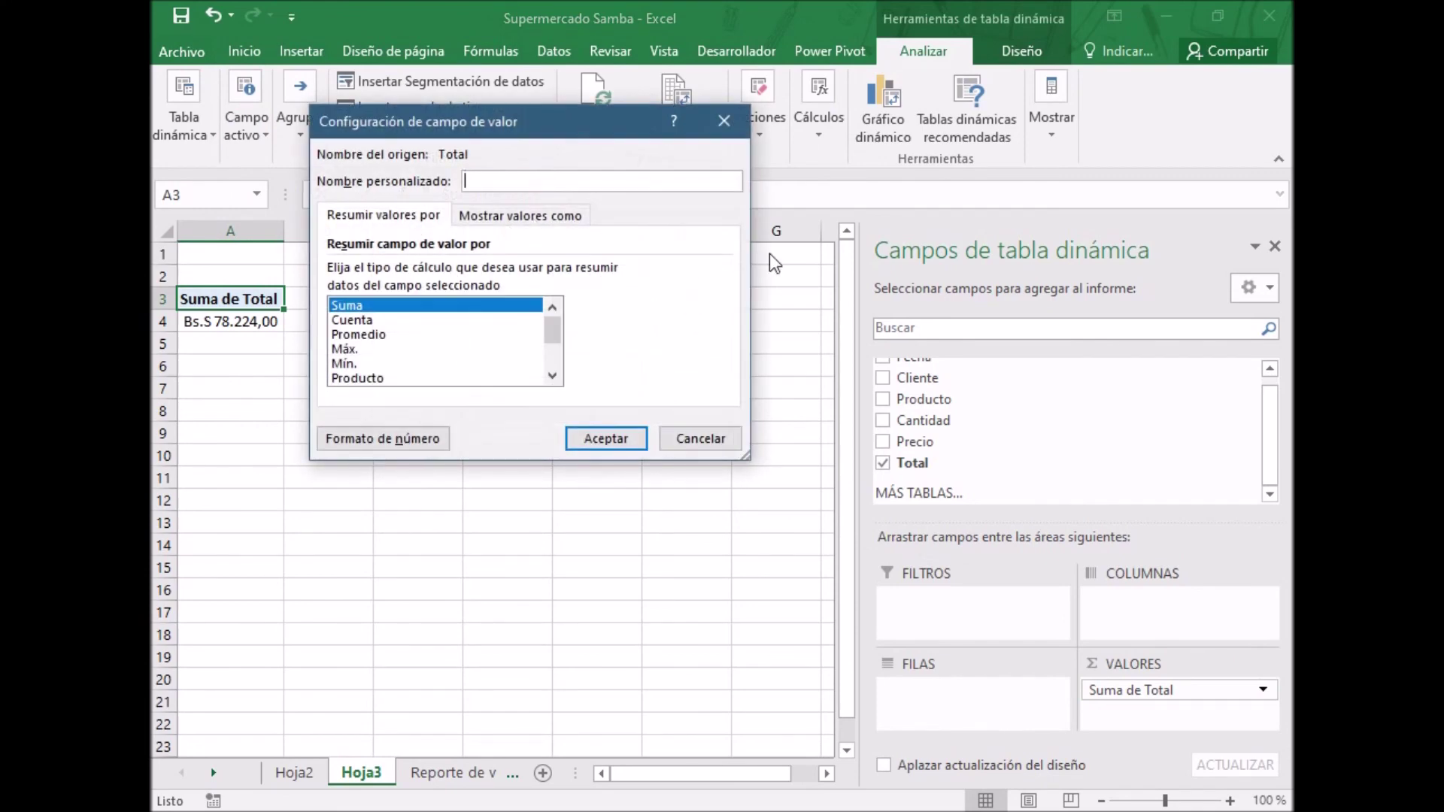
text(Venta)
key(Return)
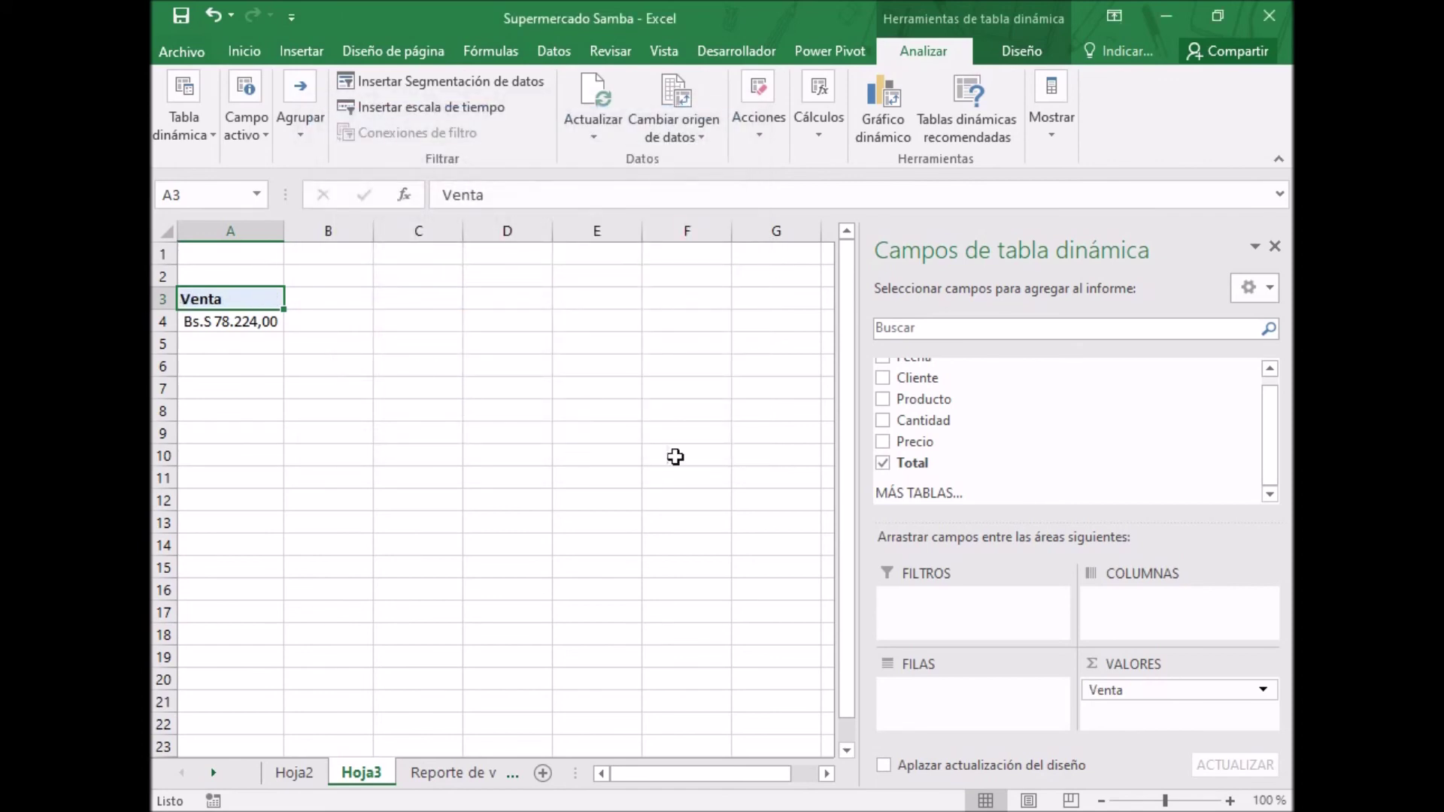
Add the Cliente field to the rows area and look over the sales amount per customer
drag(919, 385, 944, 703)
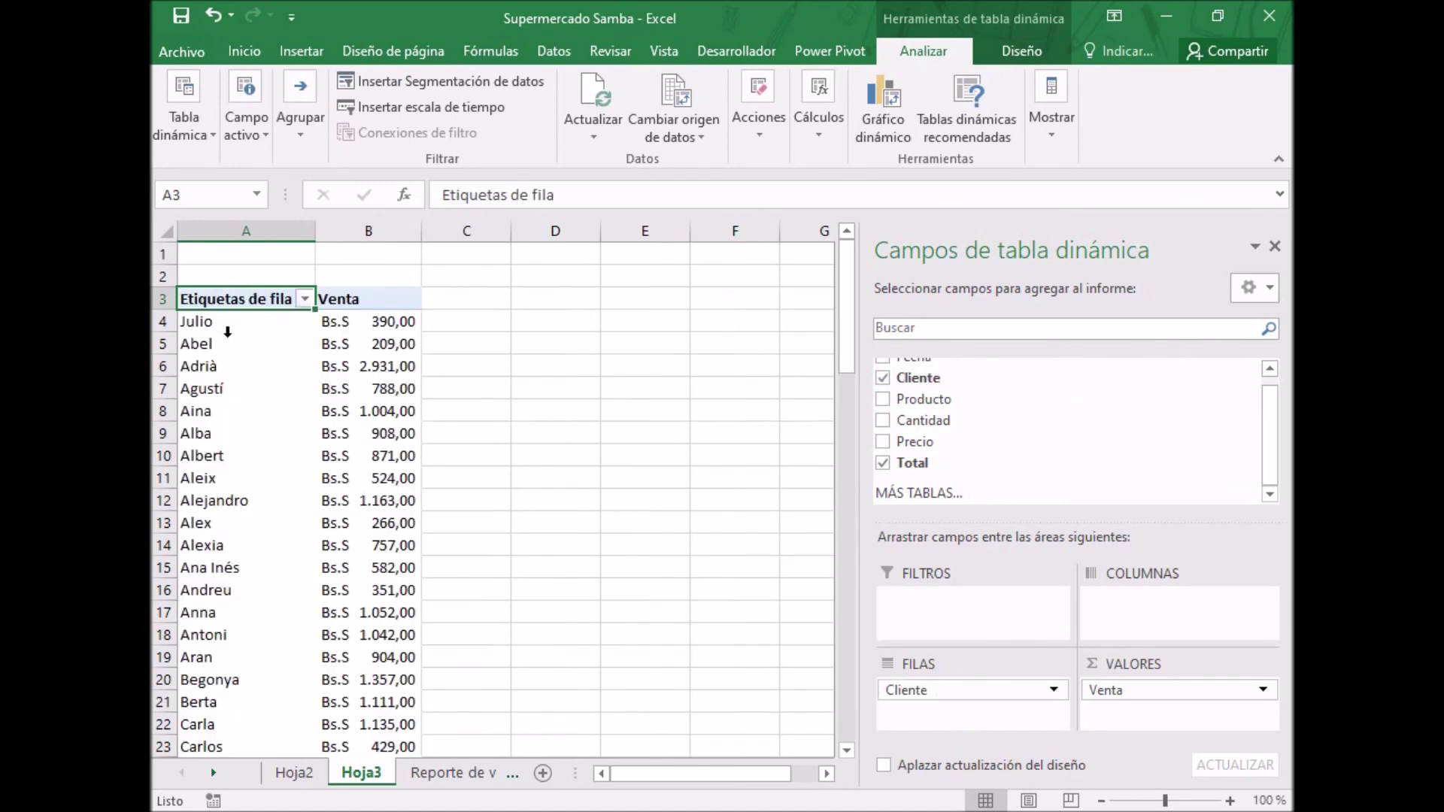
click(362, 323)
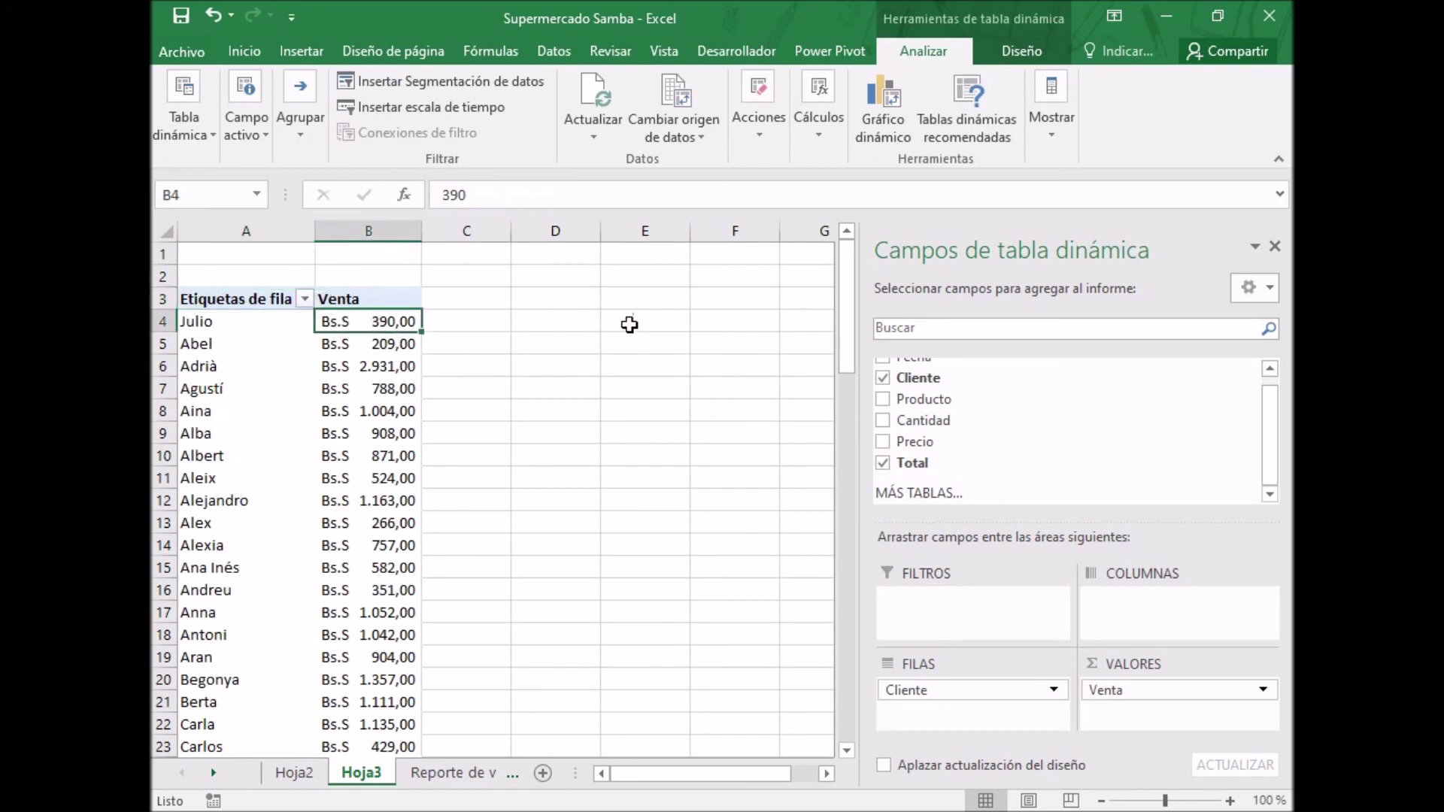
drag(845, 276, 810, 237)
click(256, 298)
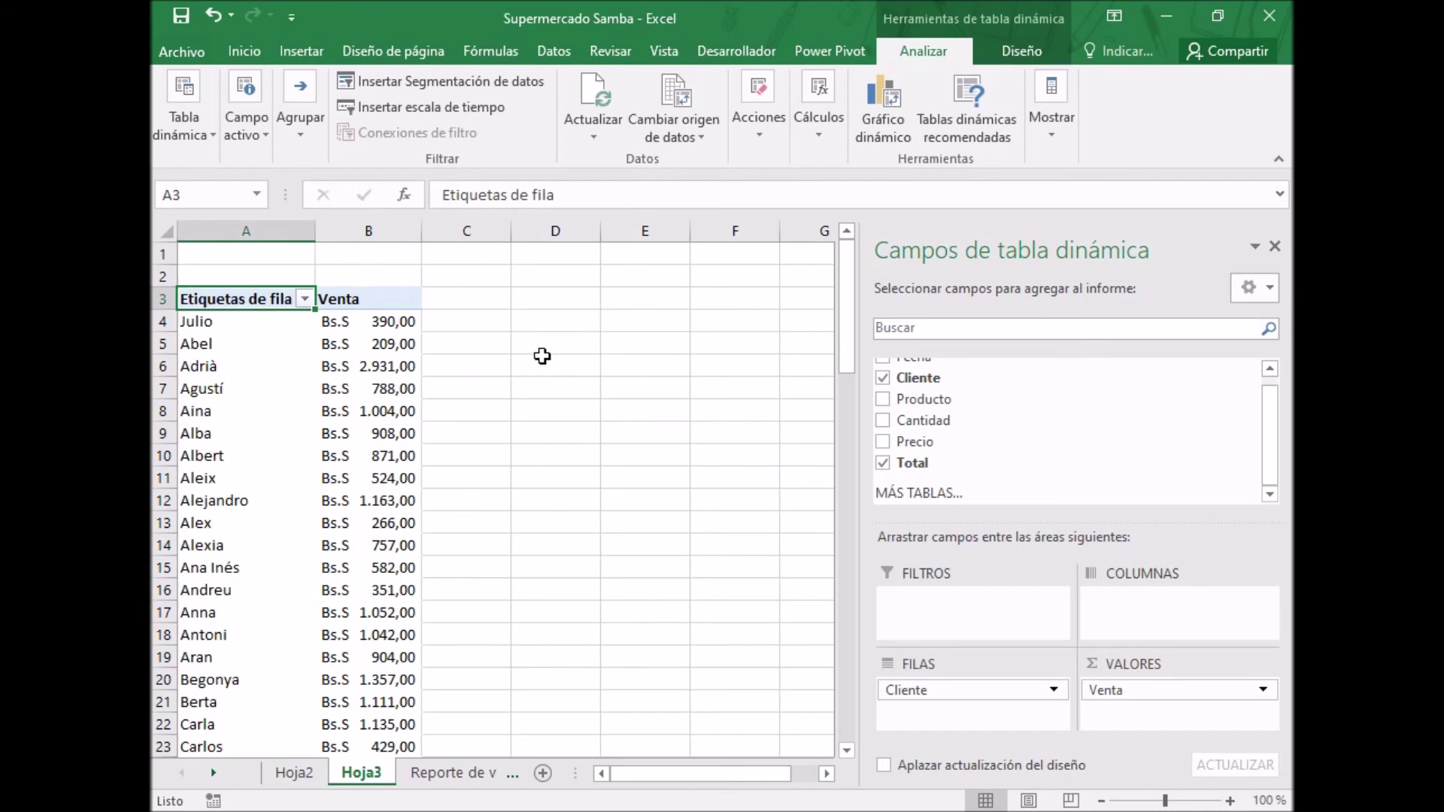
Apply a Diez mejores value filter to show the top 10 customers by Venta, and review their sales amounts
click(305, 301)
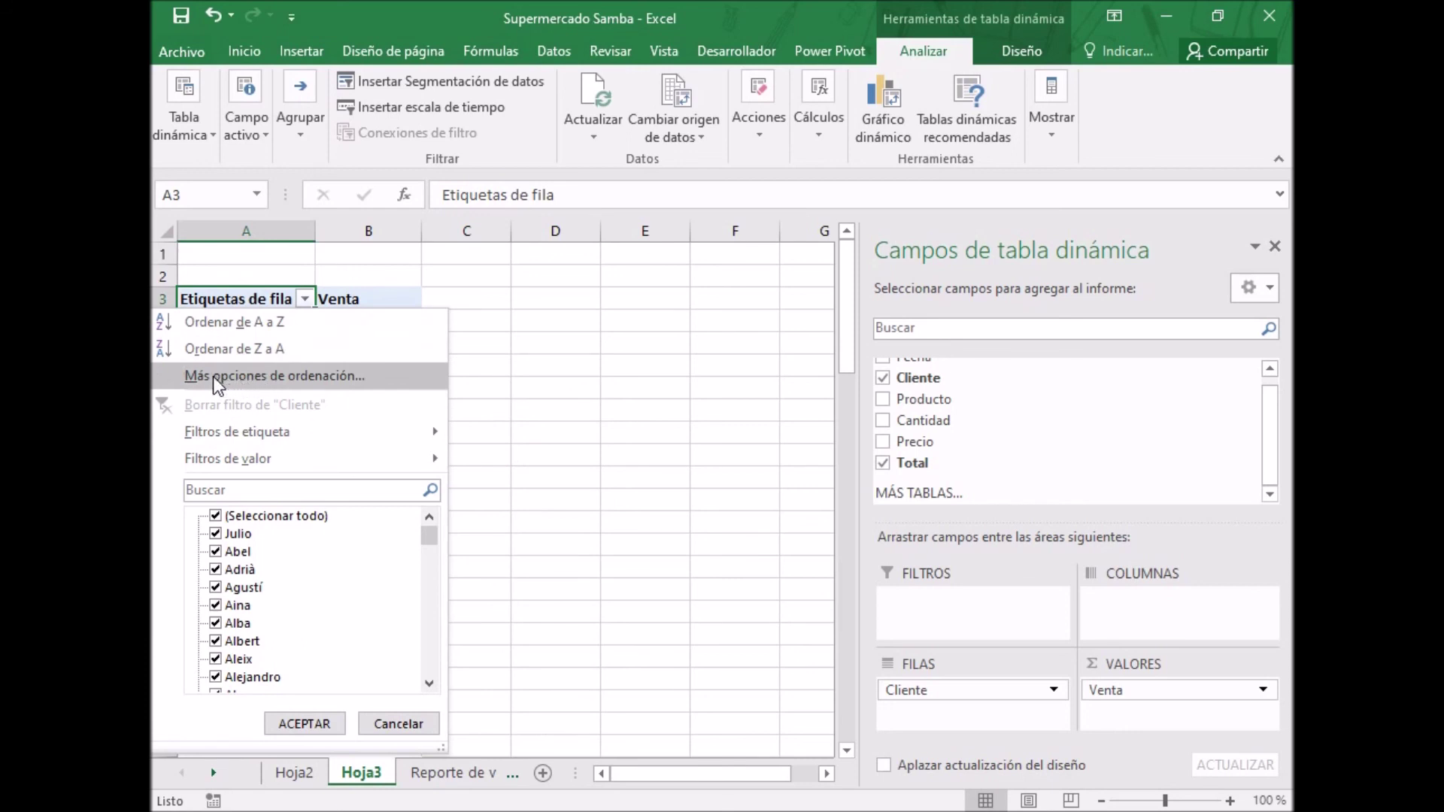
mouse_move(236, 441)
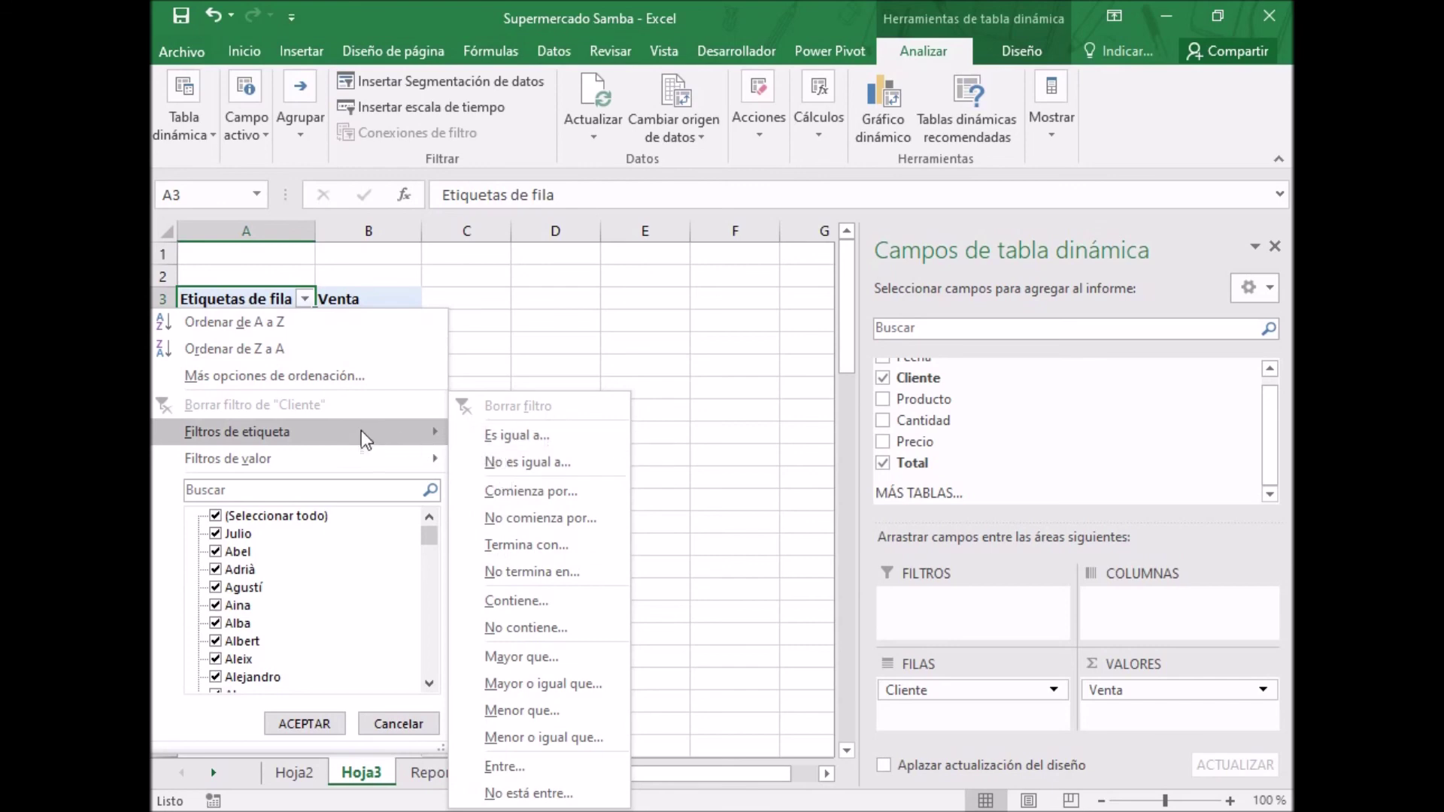
mouse_move(350, 455)
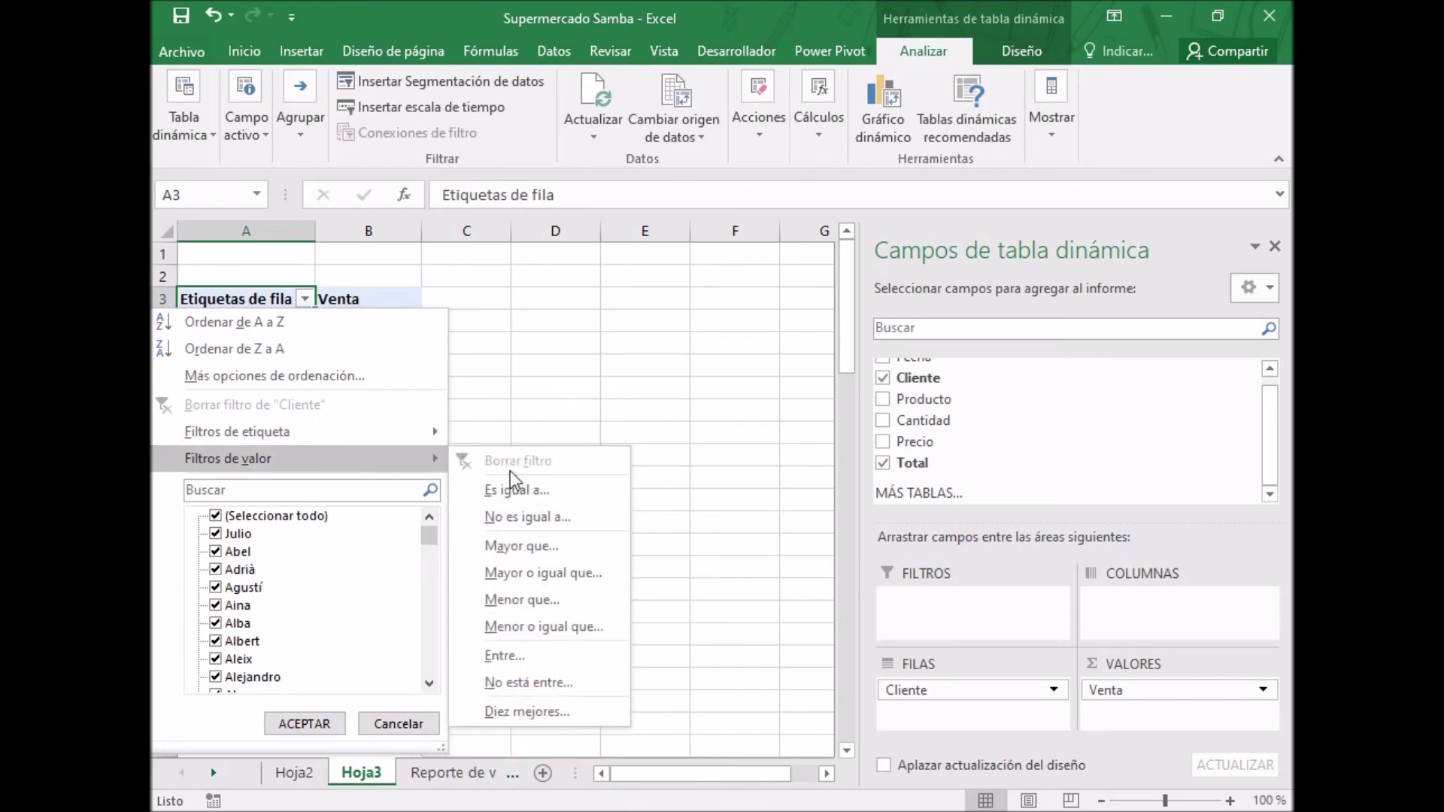
mouse_move(336, 433)
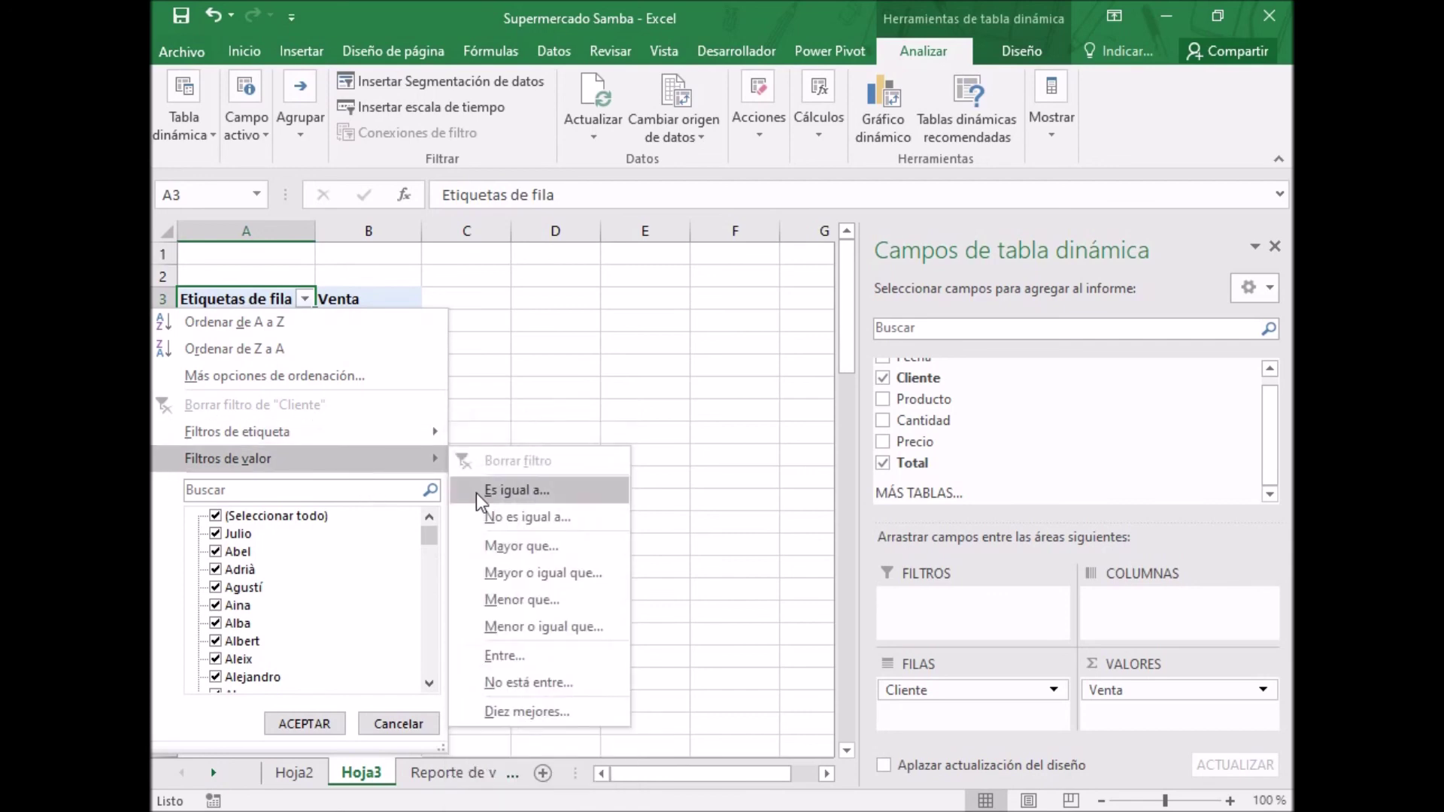
click(376, 455)
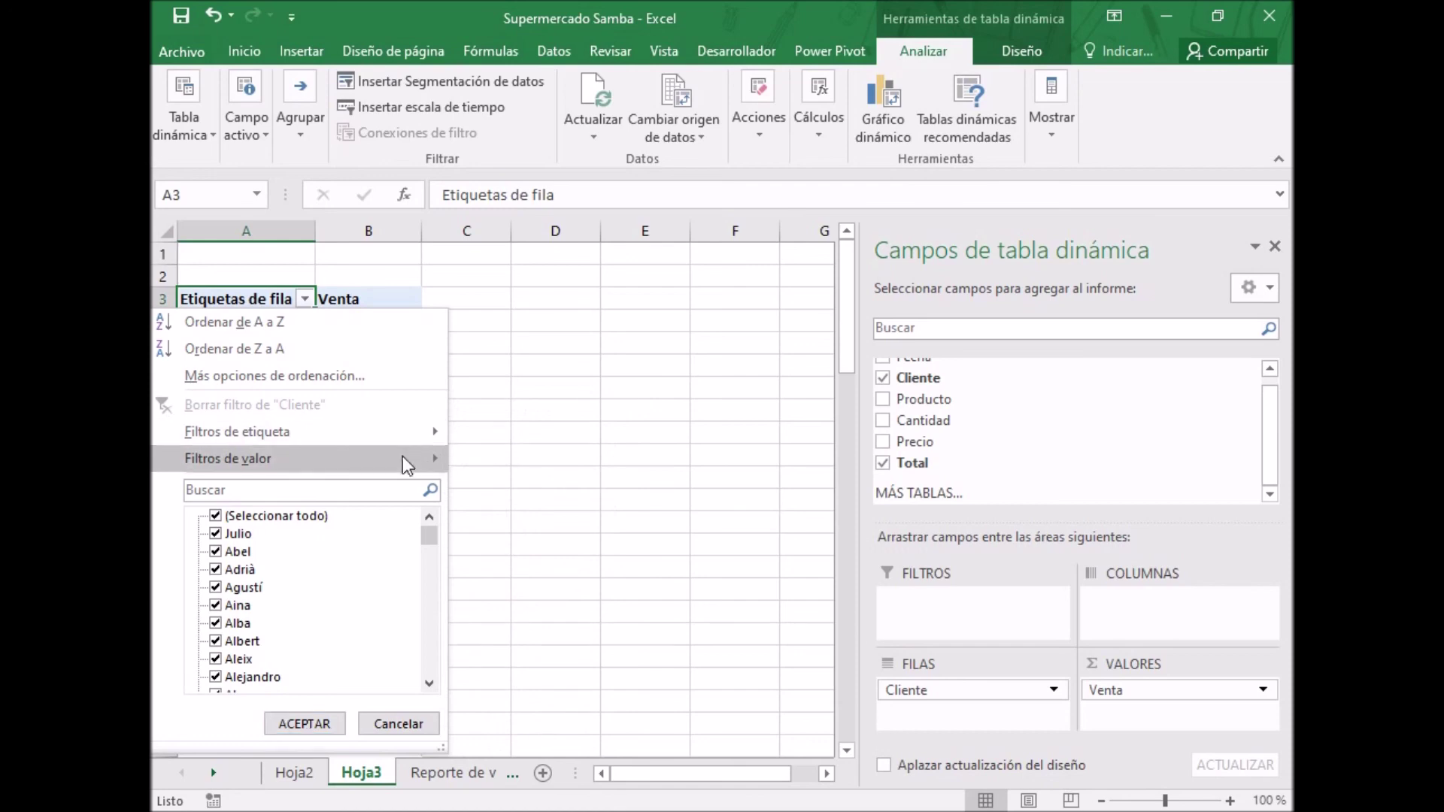
mouse_move(403, 456)
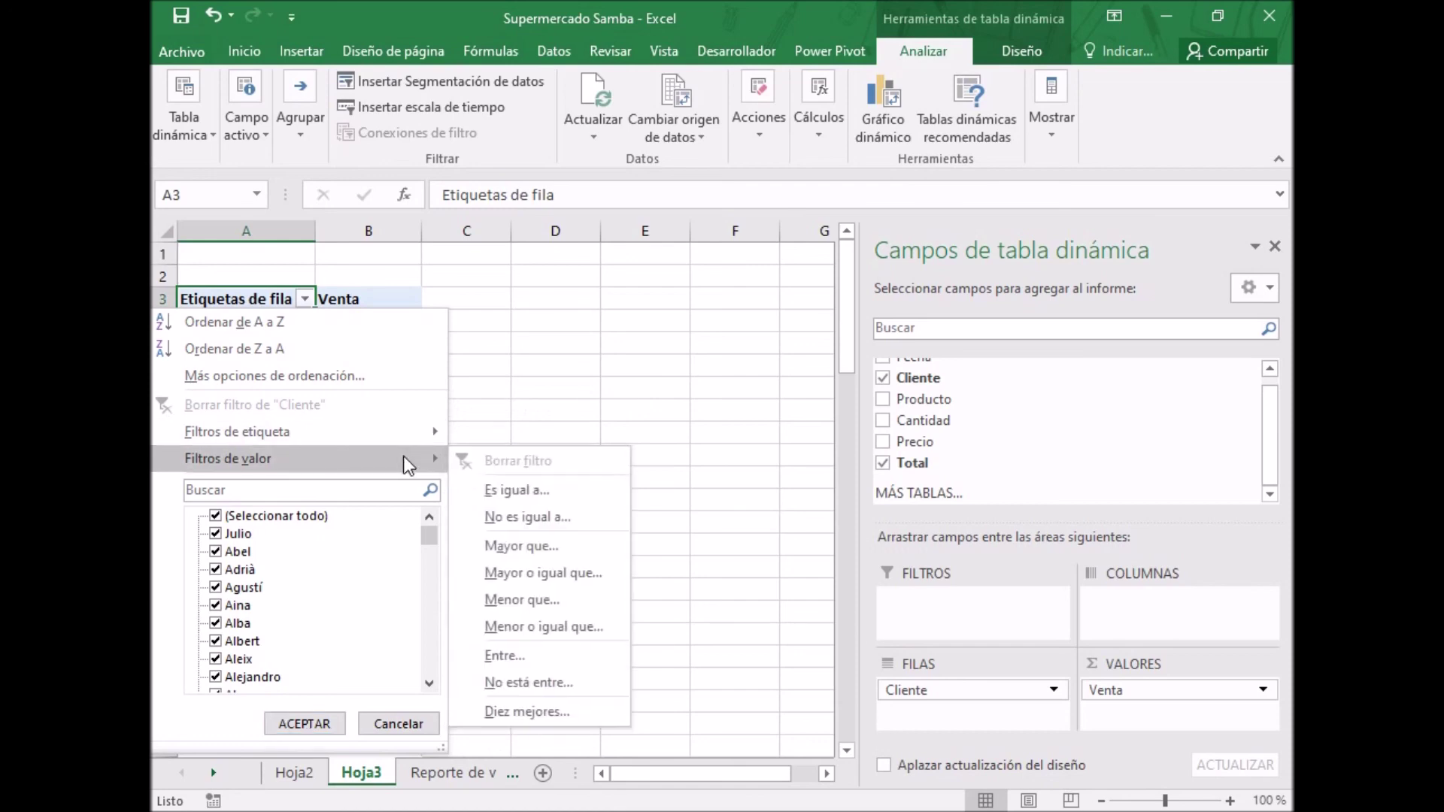
click(519, 712)
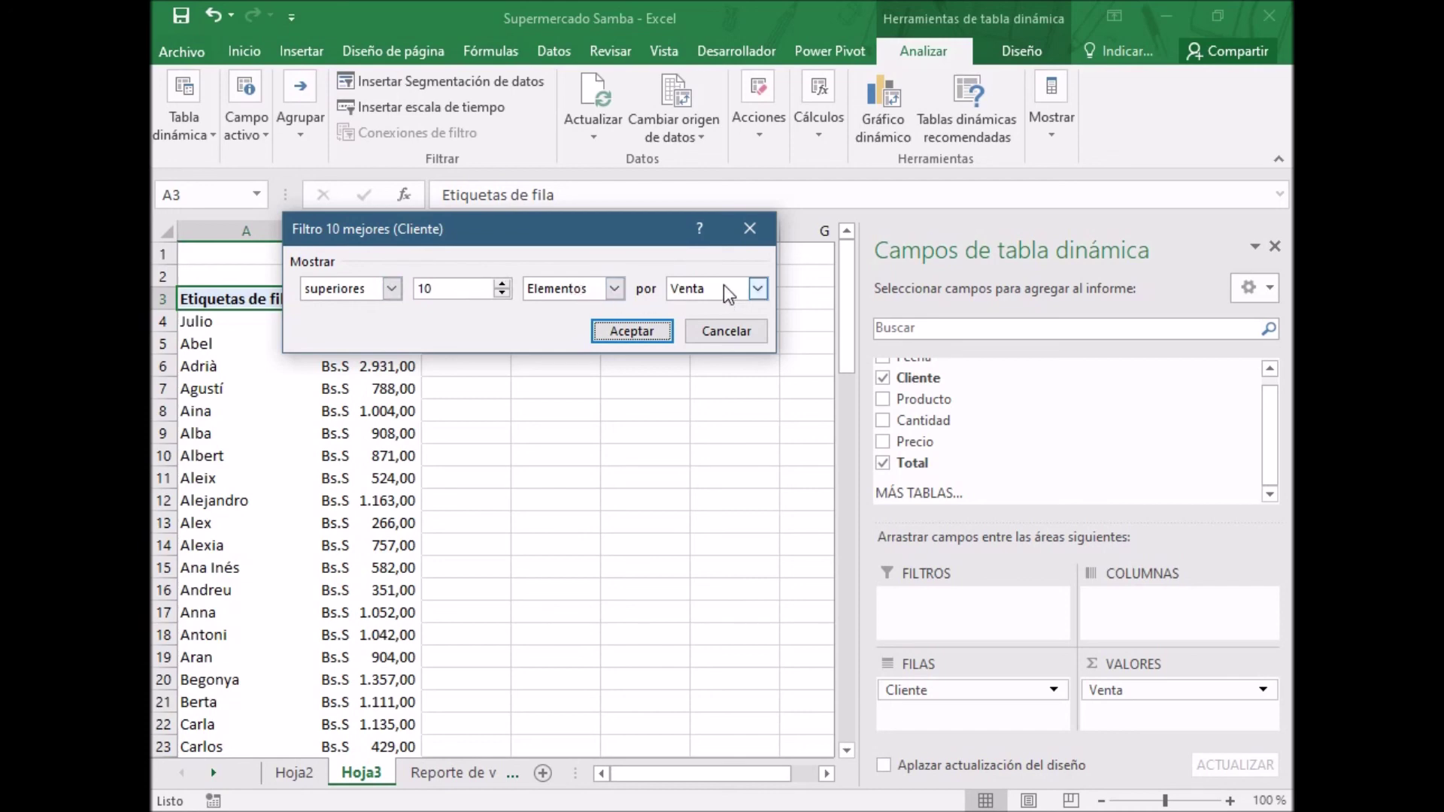
click(630, 331)
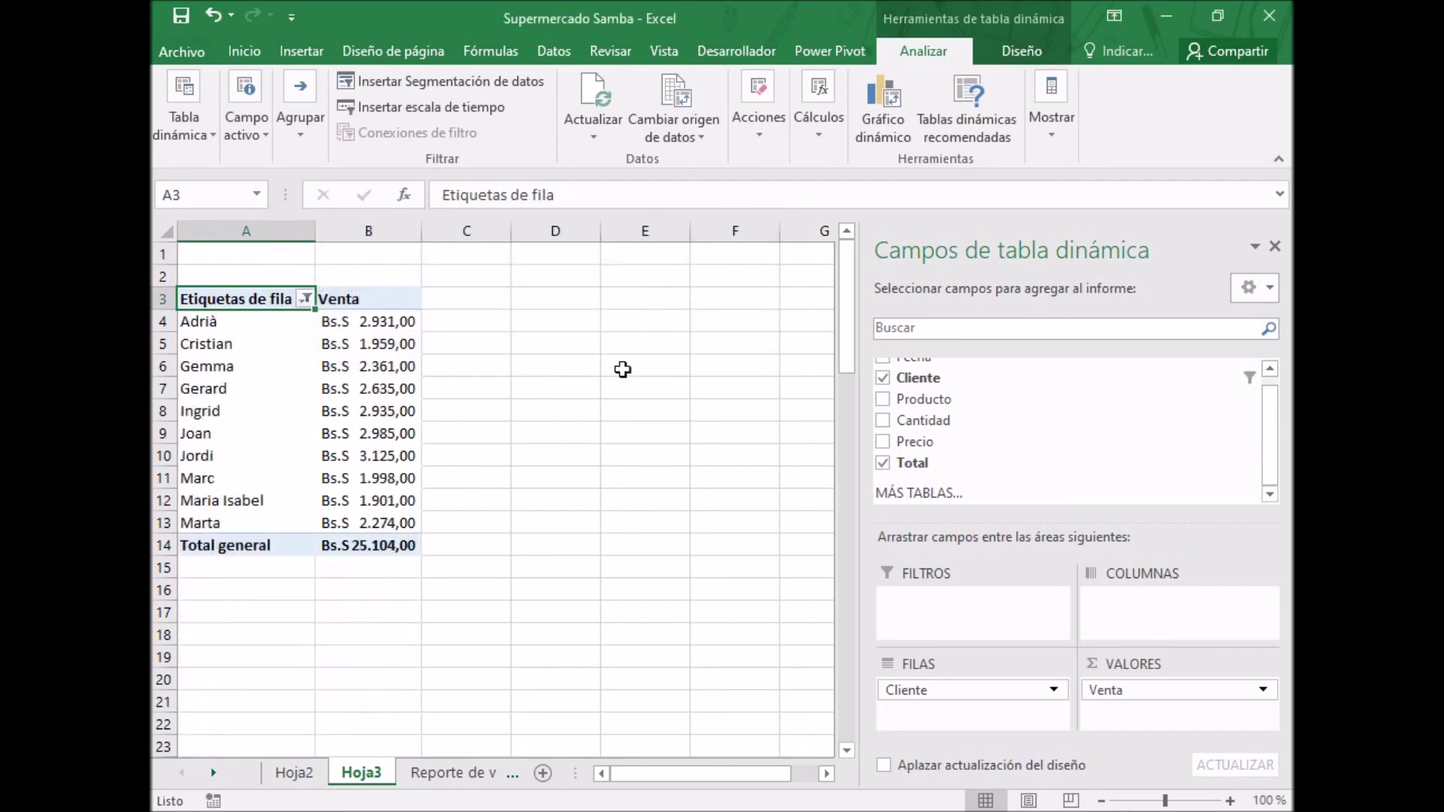
click(379, 322)
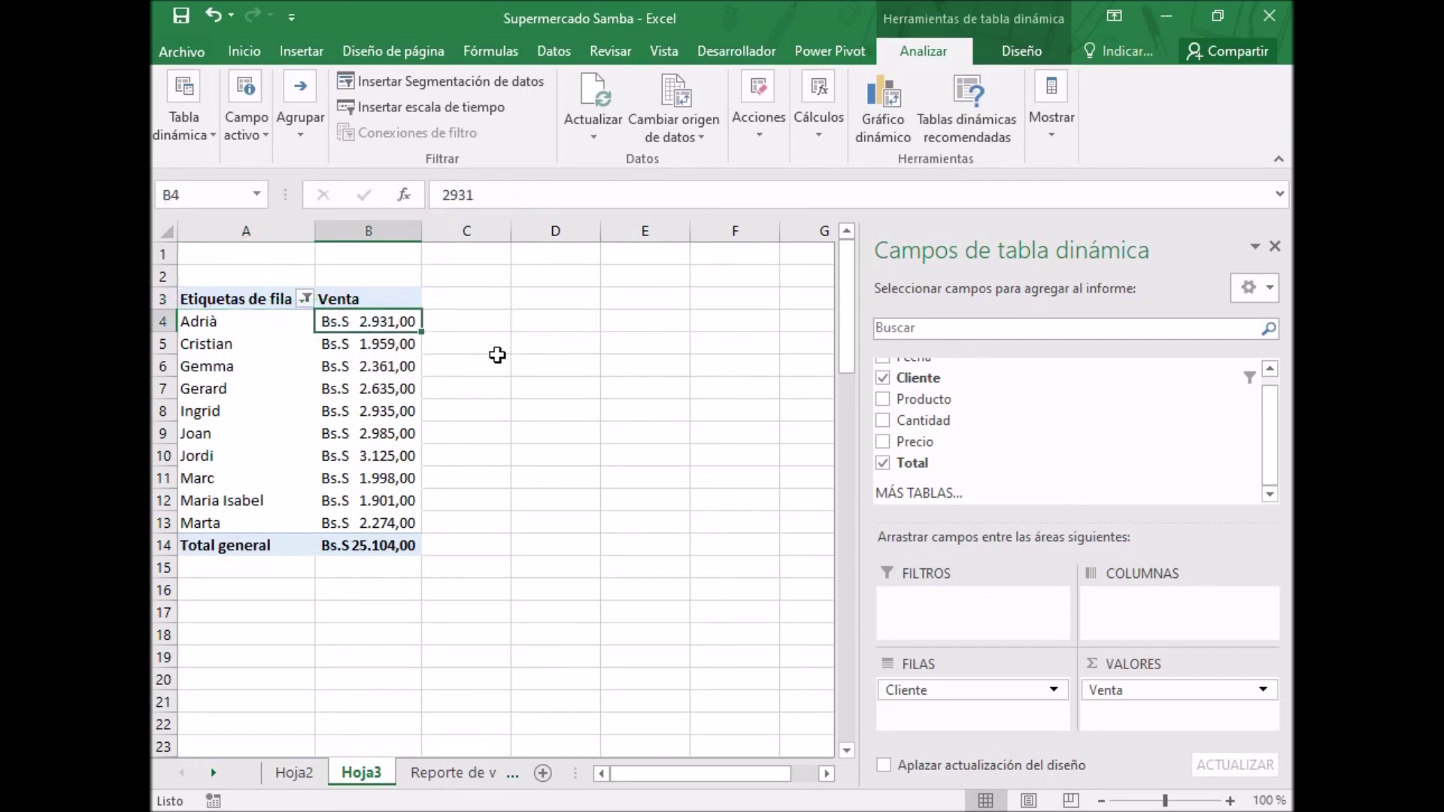
mouse_move(366, 325)
drag(365, 324, 363, 524)
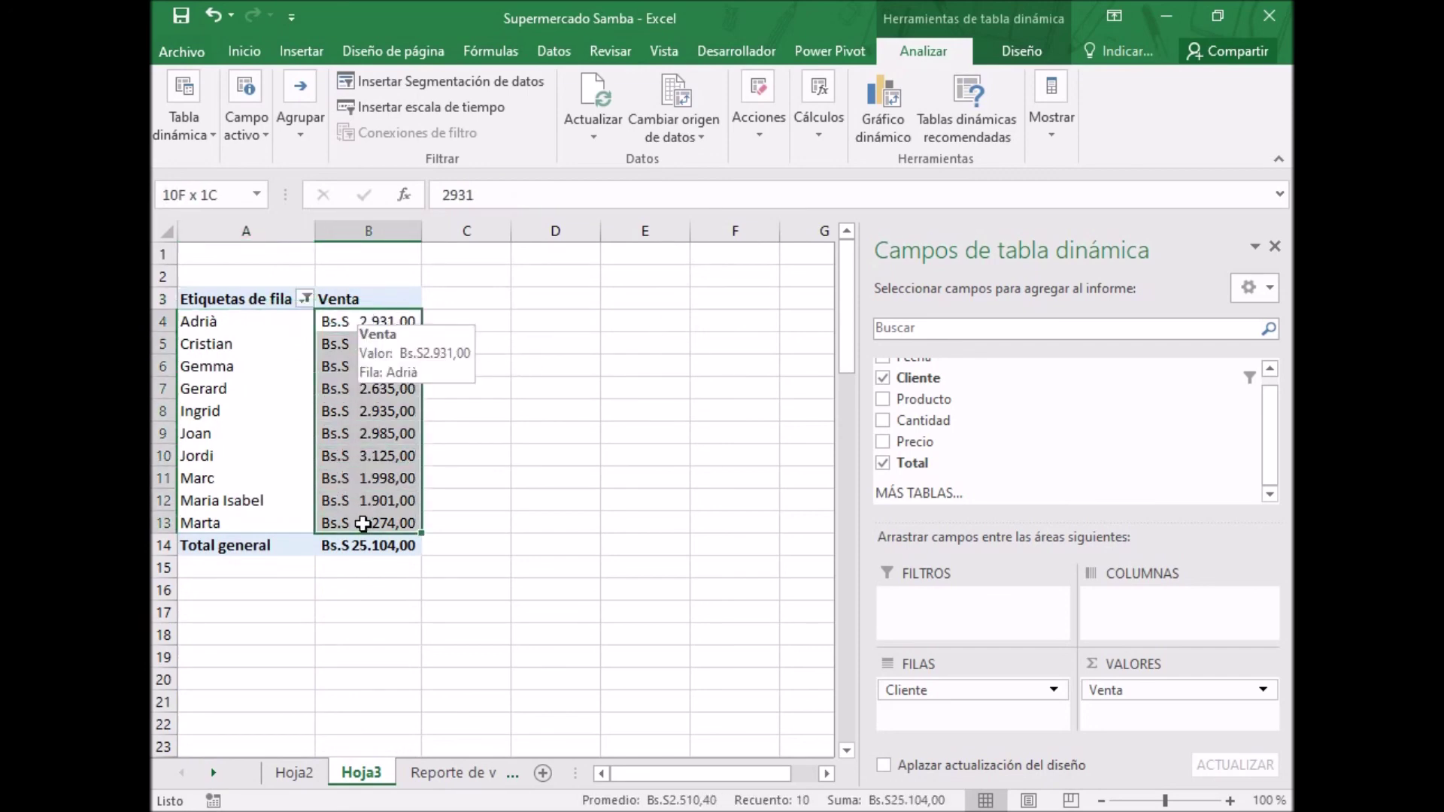
Sort the Cliente row labels in descending order by Venta and check the order of the sales amounts
click(225, 303)
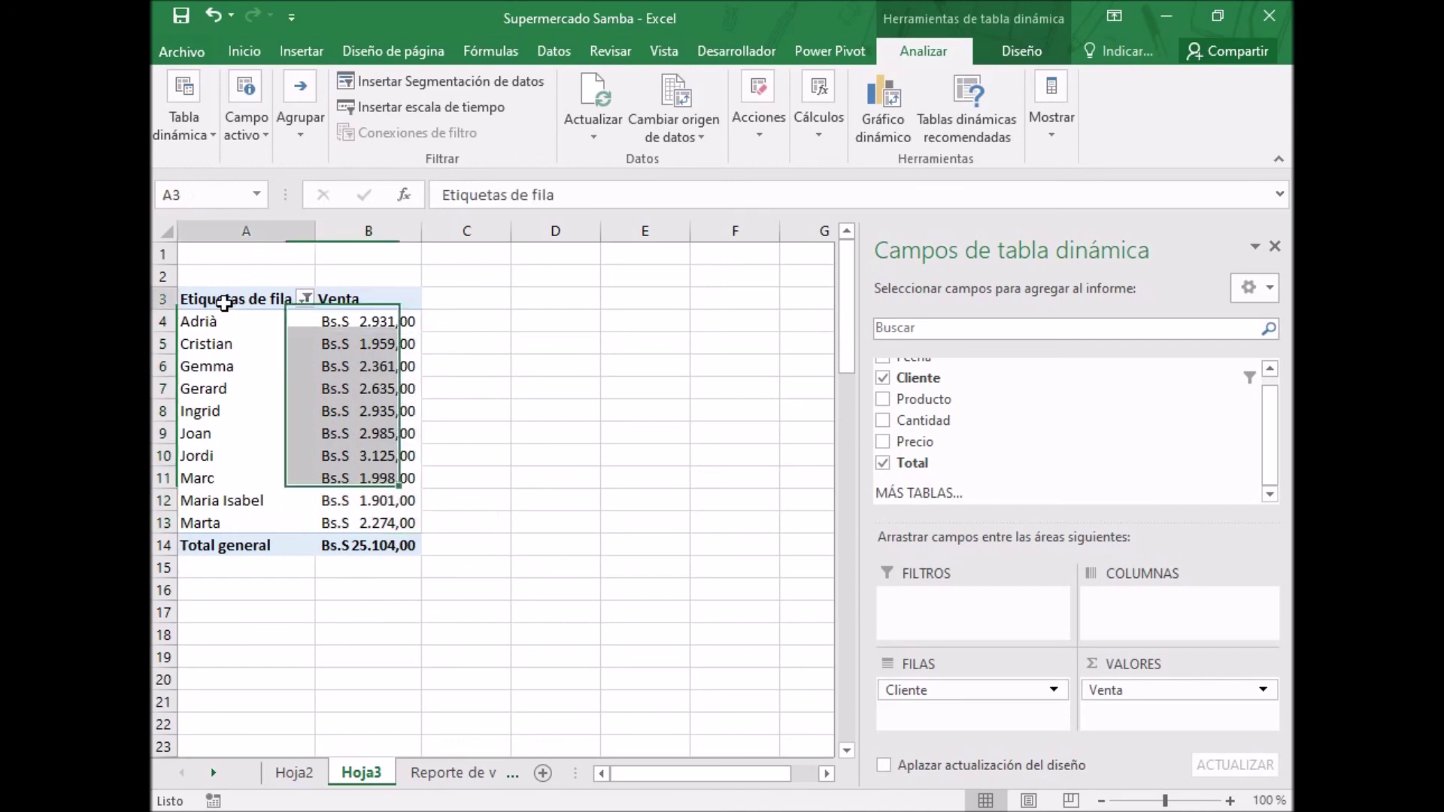
click(306, 299)
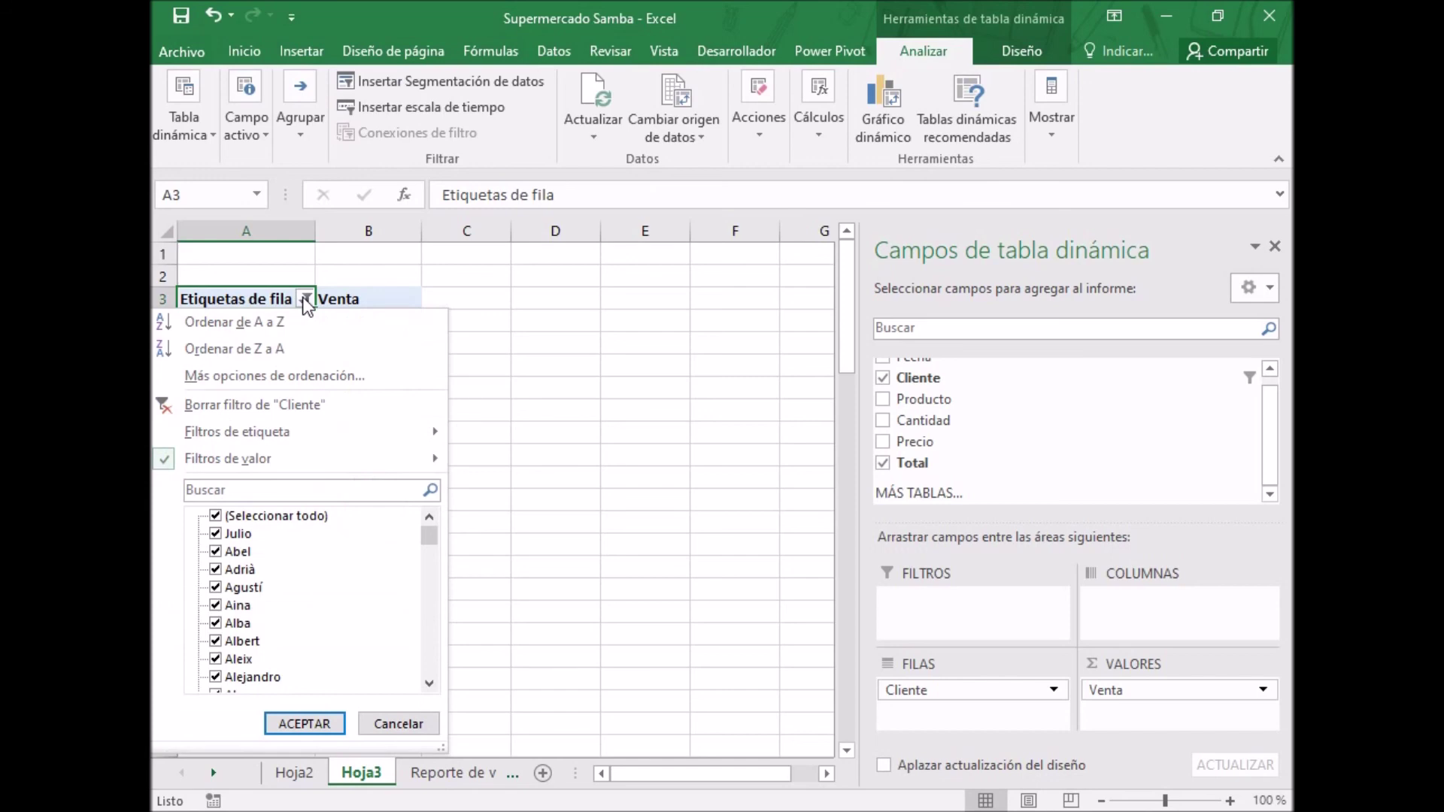
click(292, 378)
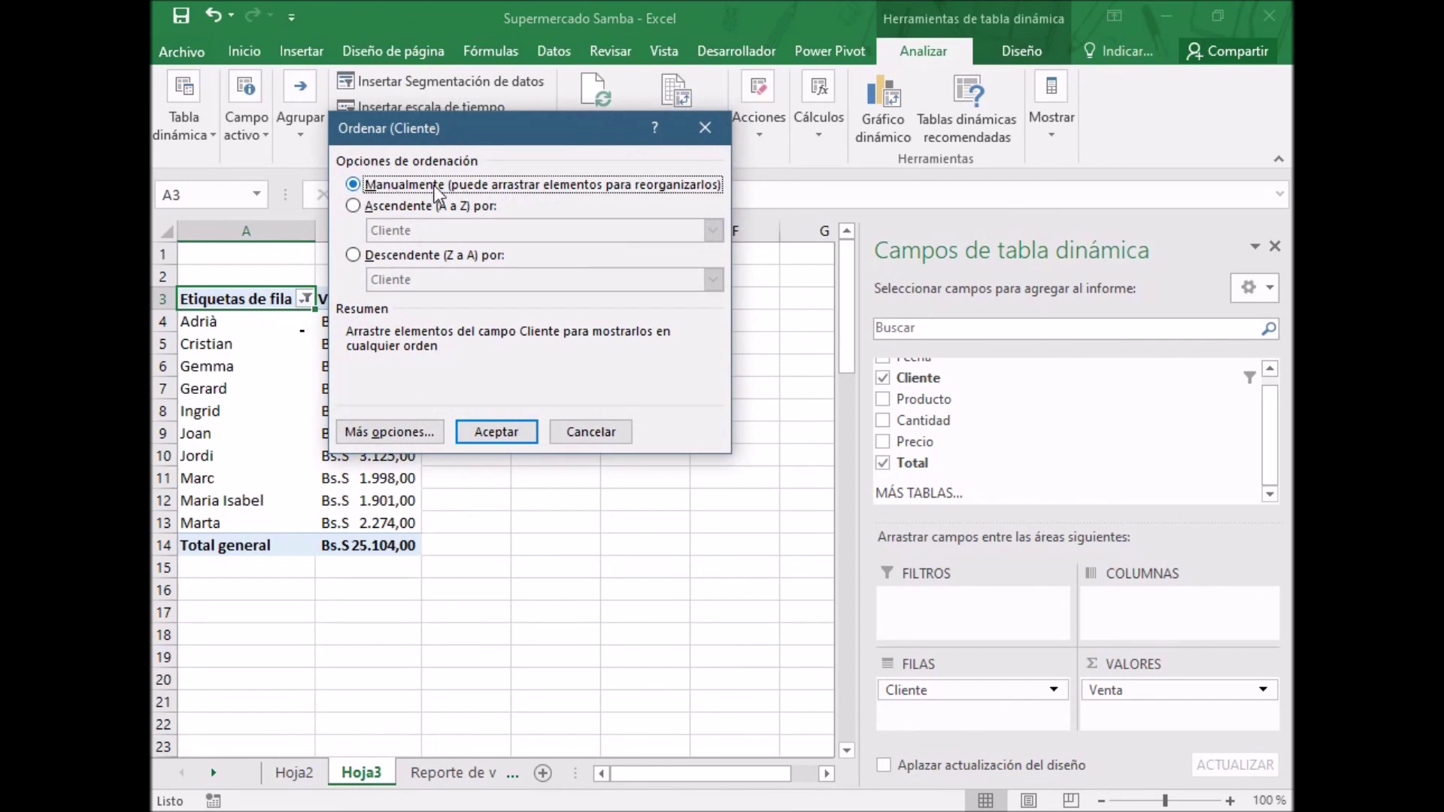
click(354, 254)
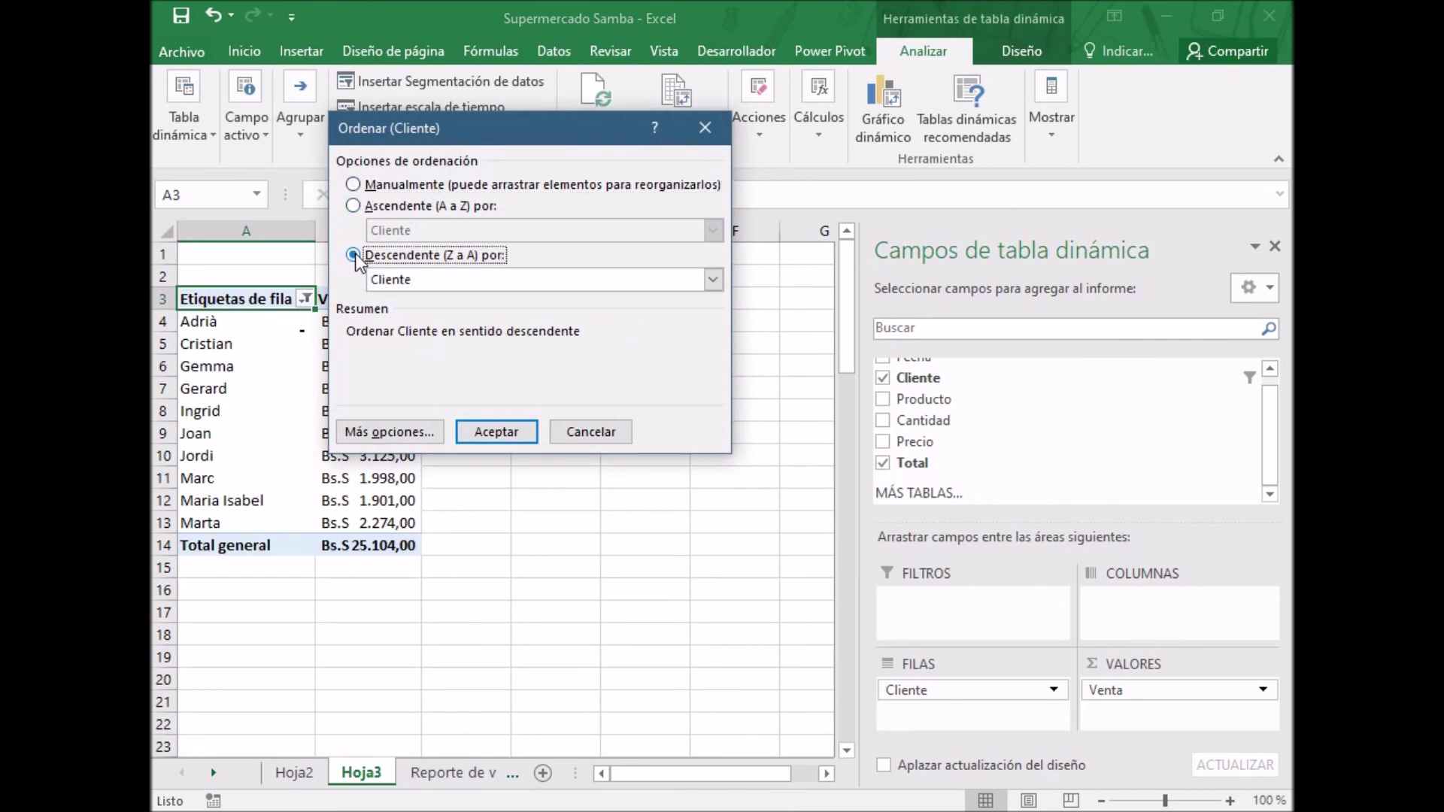
click(713, 279)
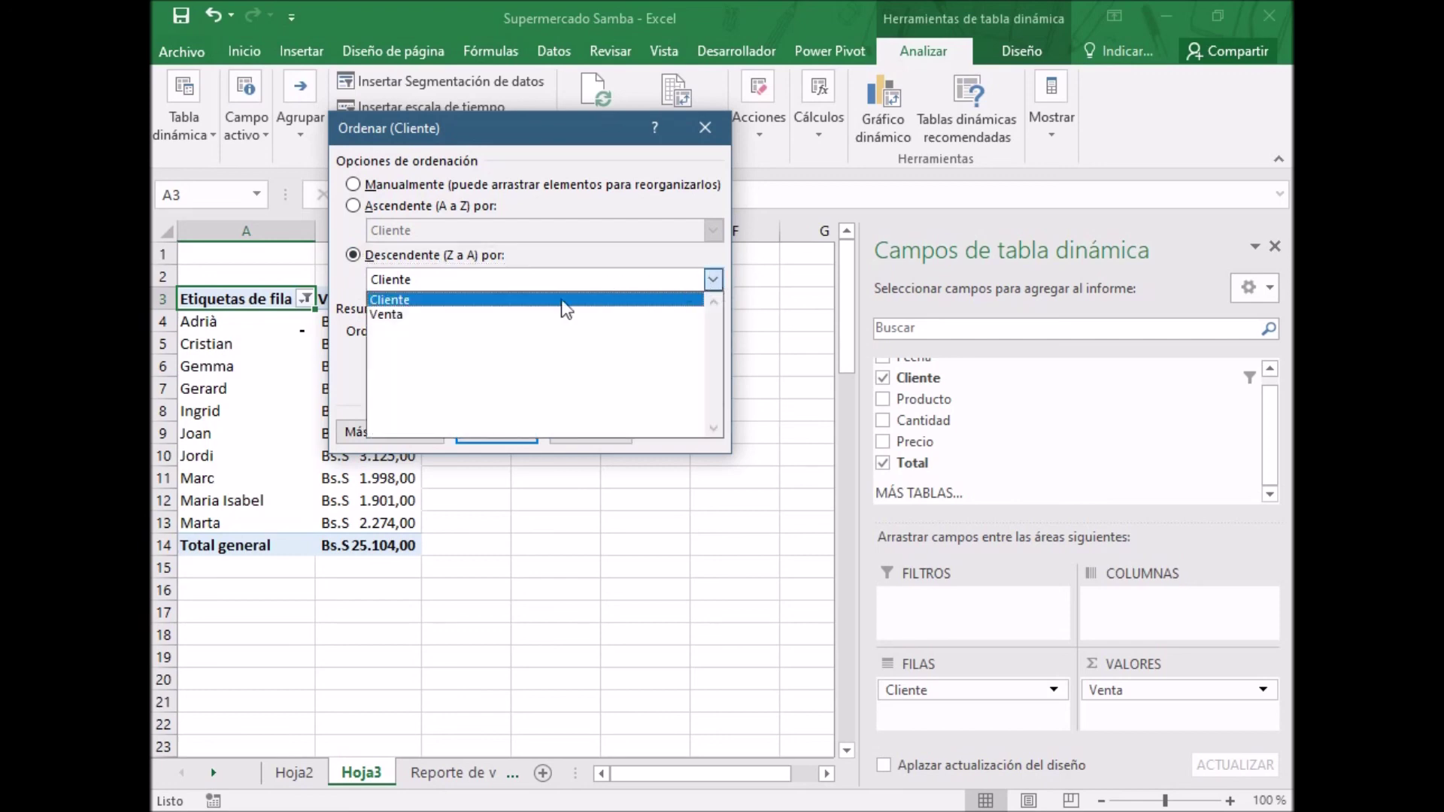
click(461, 316)
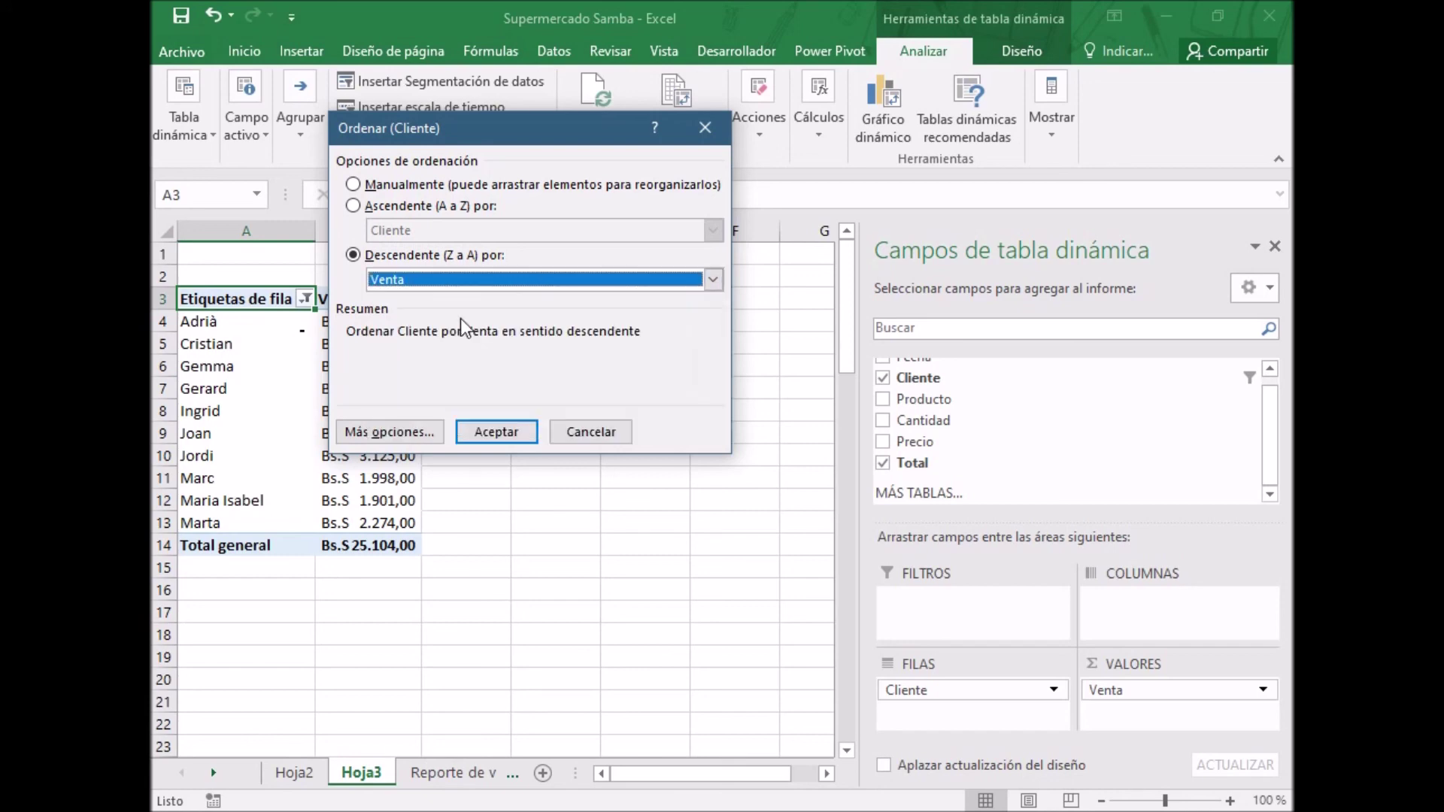
click(497, 433)
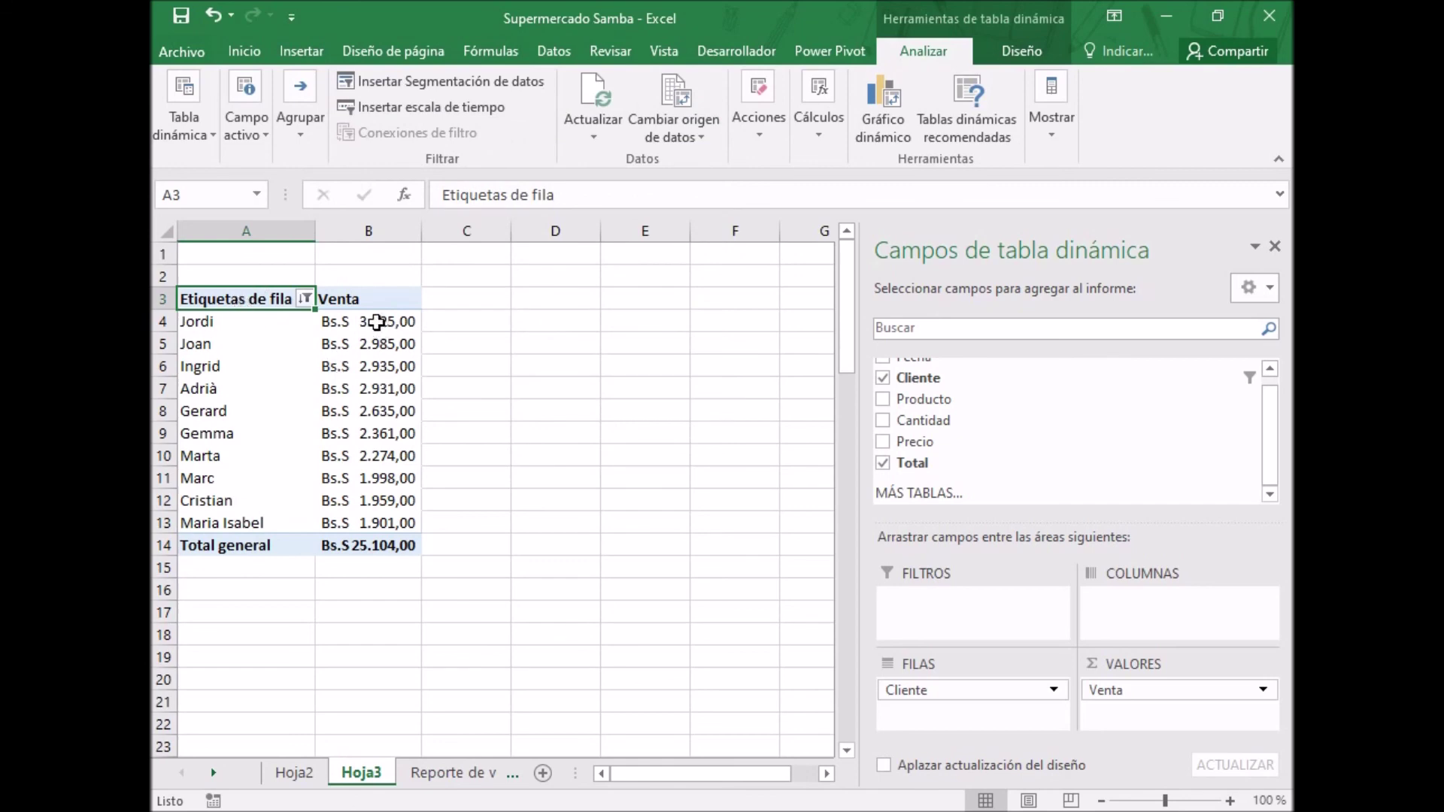
mouse_move(376, 322)
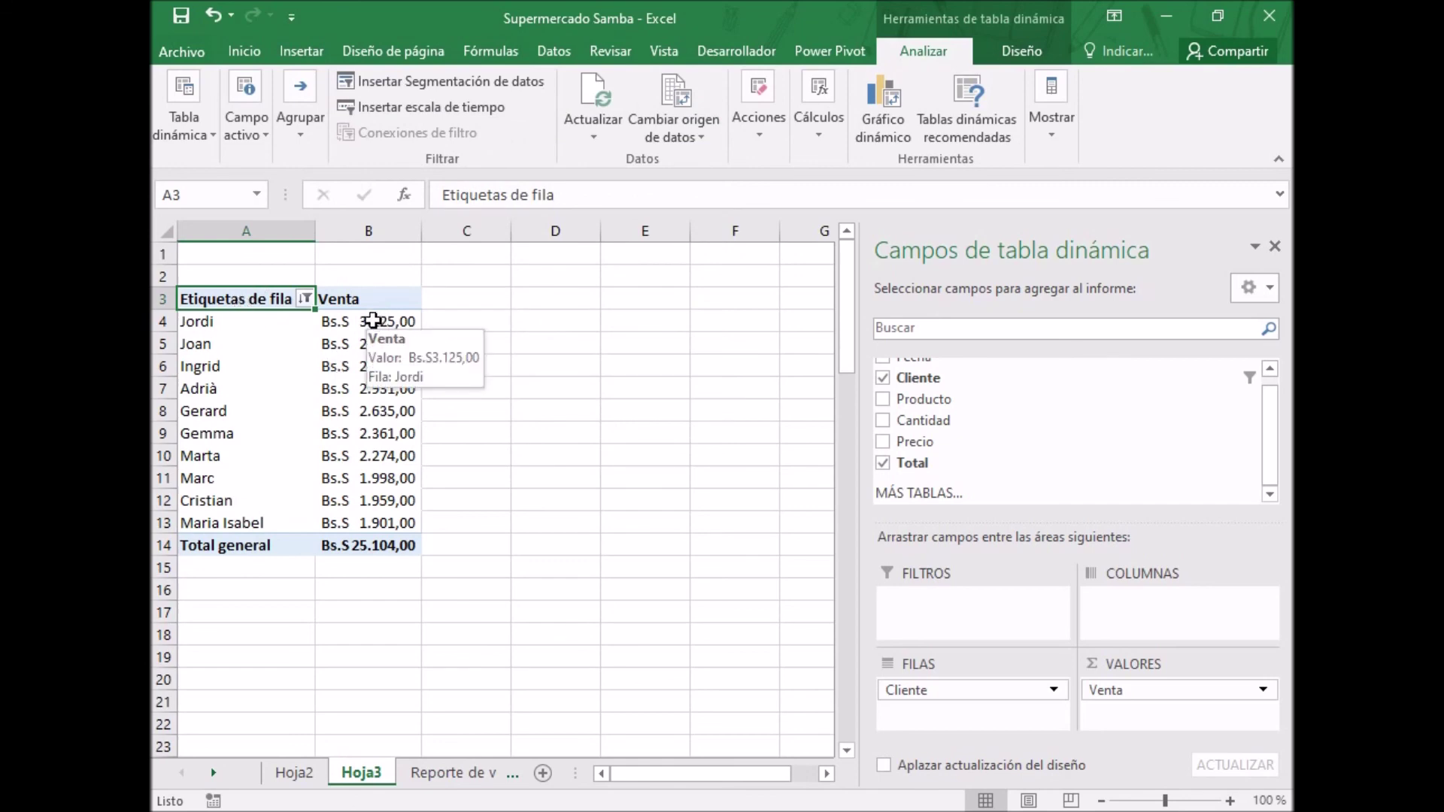
click(373, 327)
drag(374, 327, 371, 524)
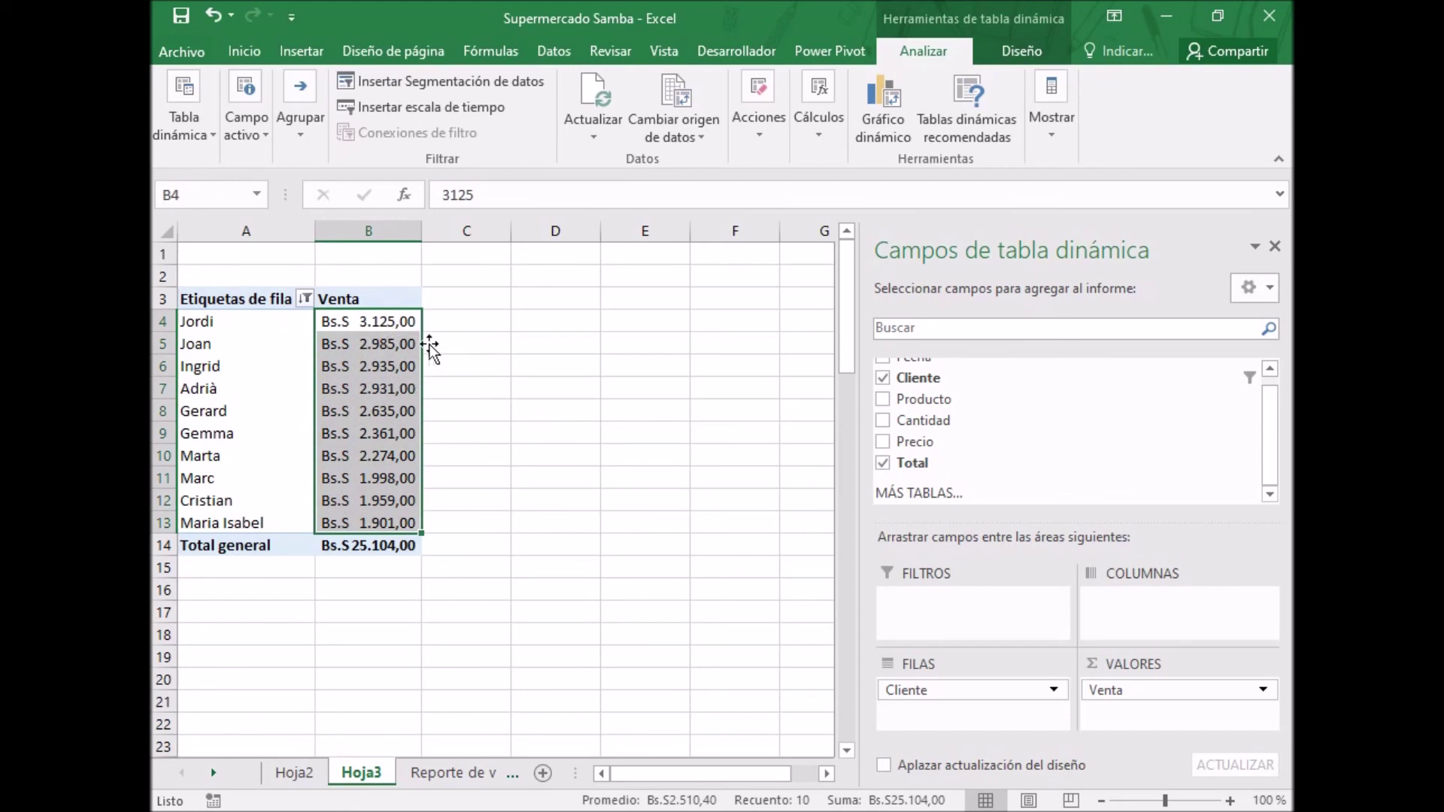
click(230, 299)
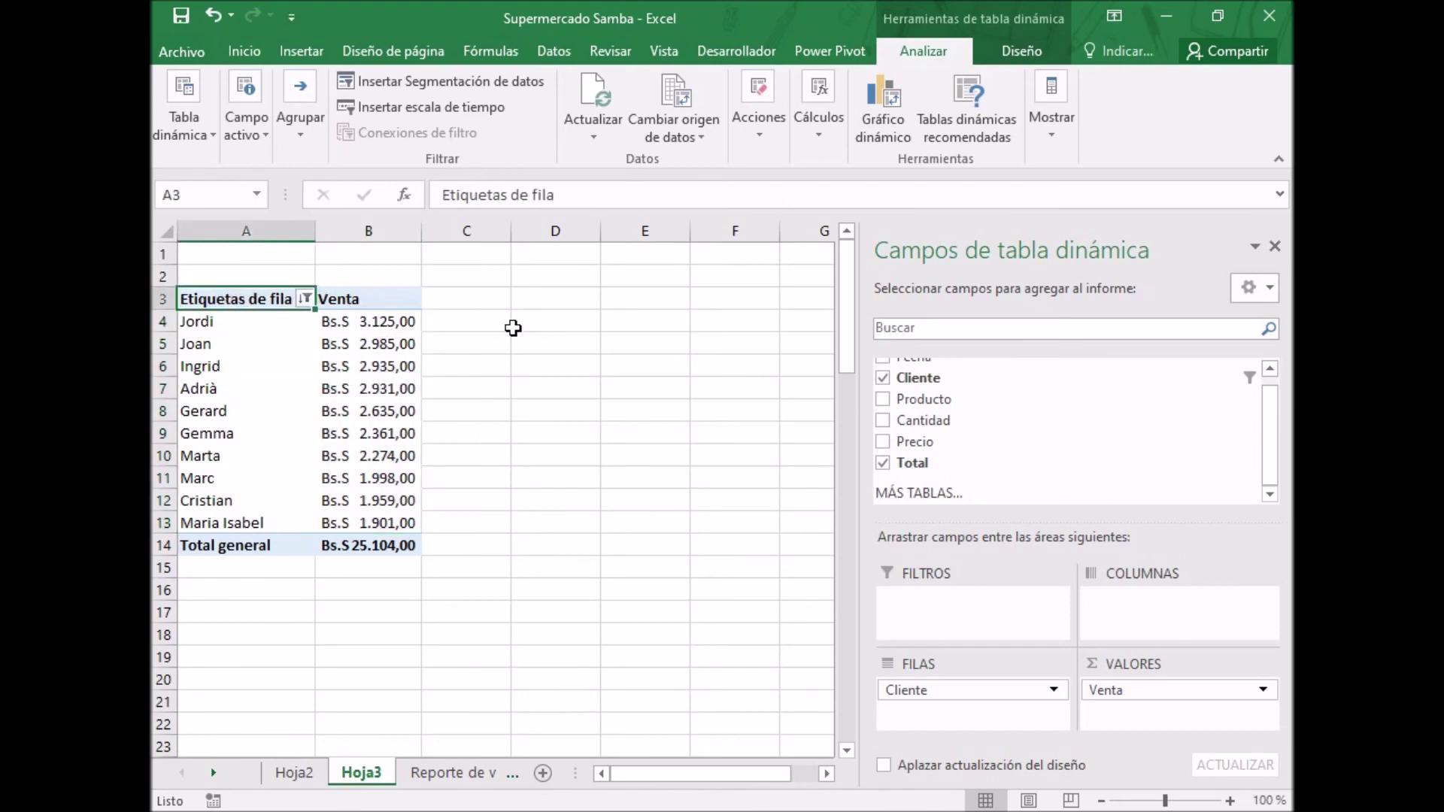